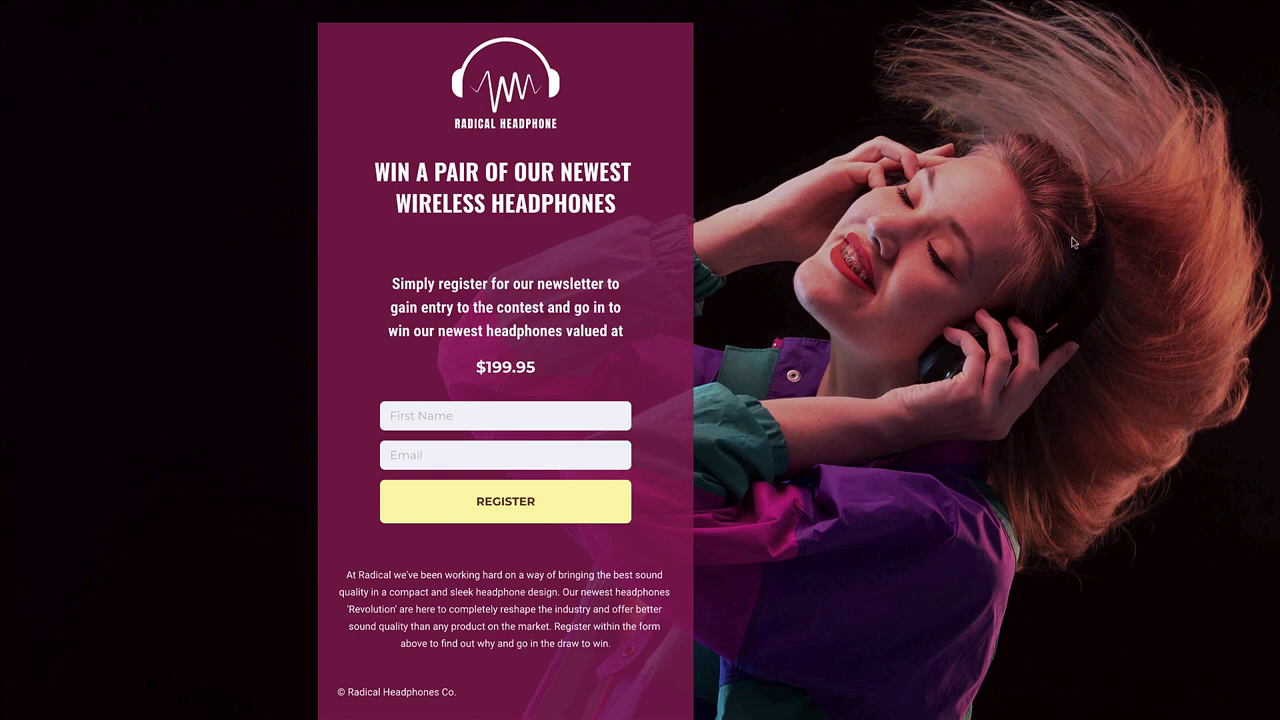
Submit the headphone giveaway form with the saved first name and email address
left_click(579, 416)
left_click(556, 441)
left_click(552, 443)
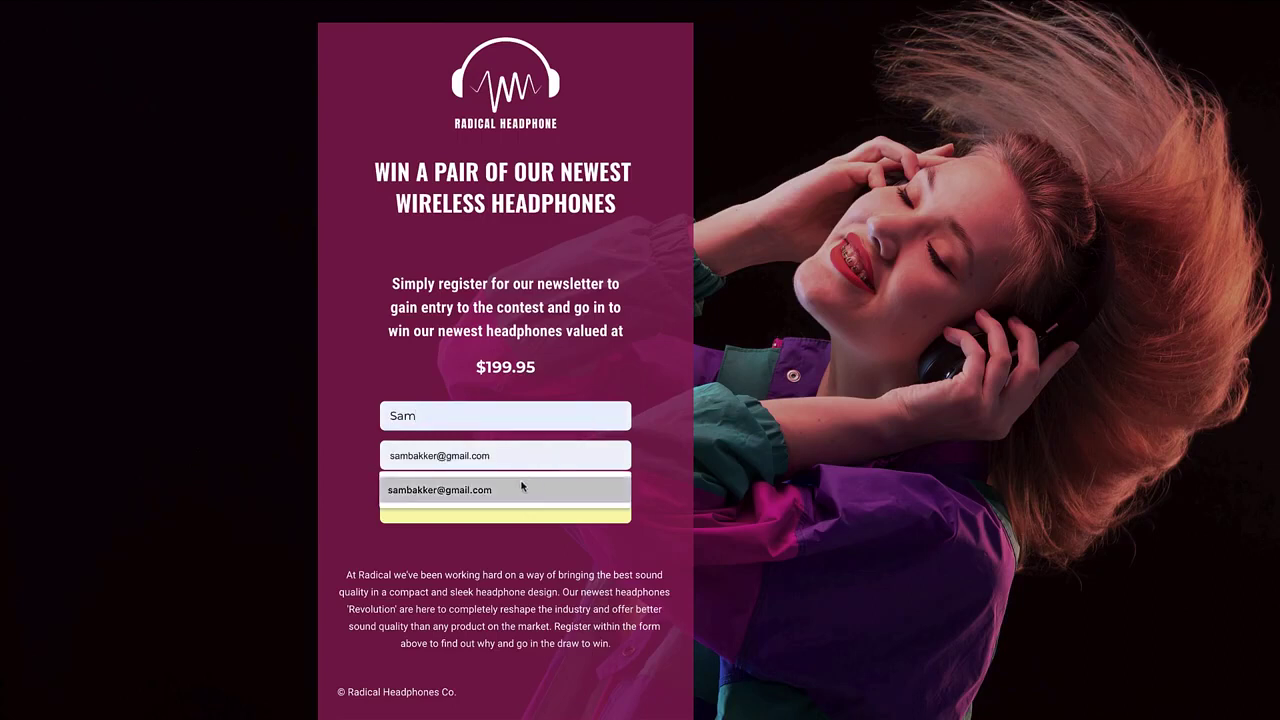
left_click(472, 478)
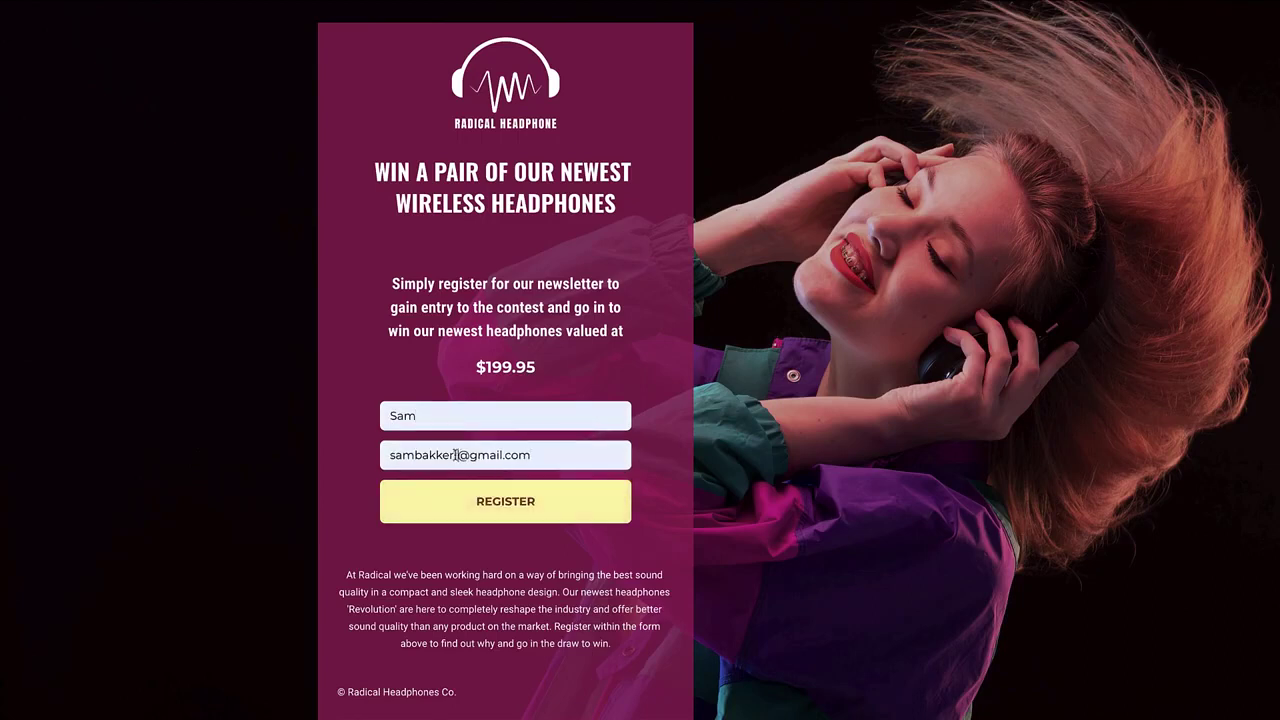
left_click(485, 500)
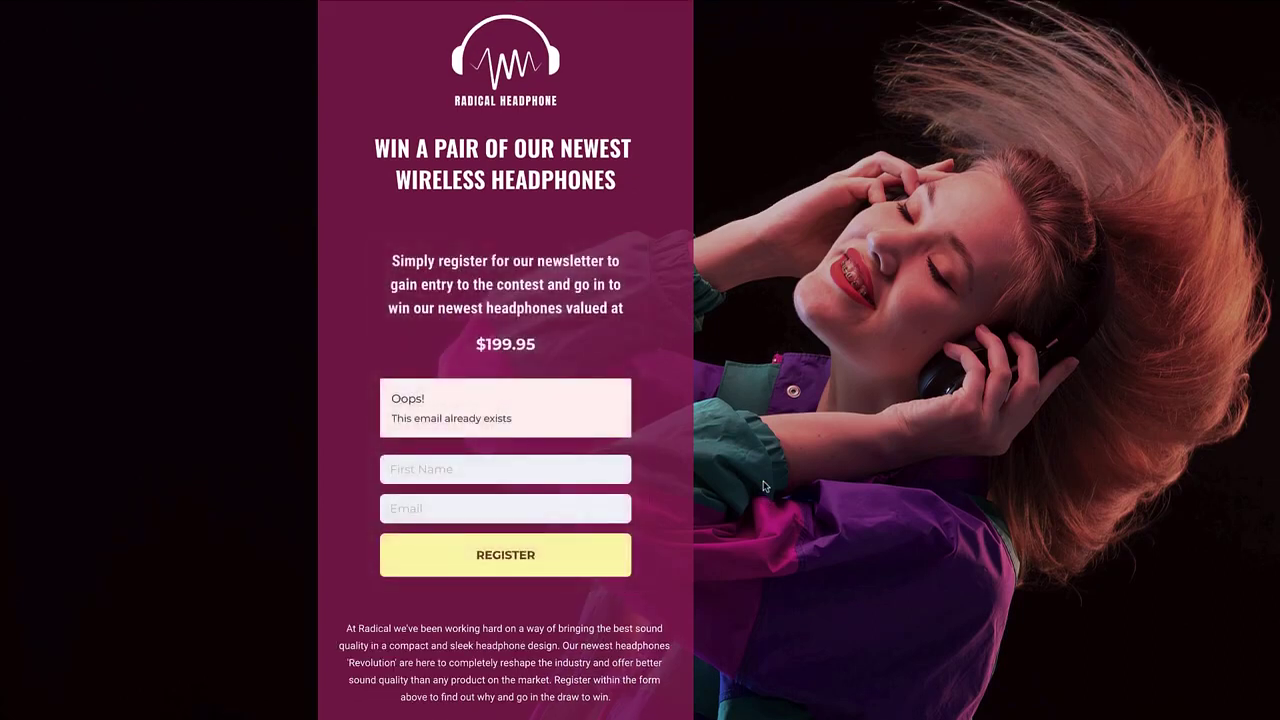
After the 'email already exists' error, re-register with the email's digit changed to 2
left_click(558, 459)
left_click(500, 504)
left_click(483, 510)
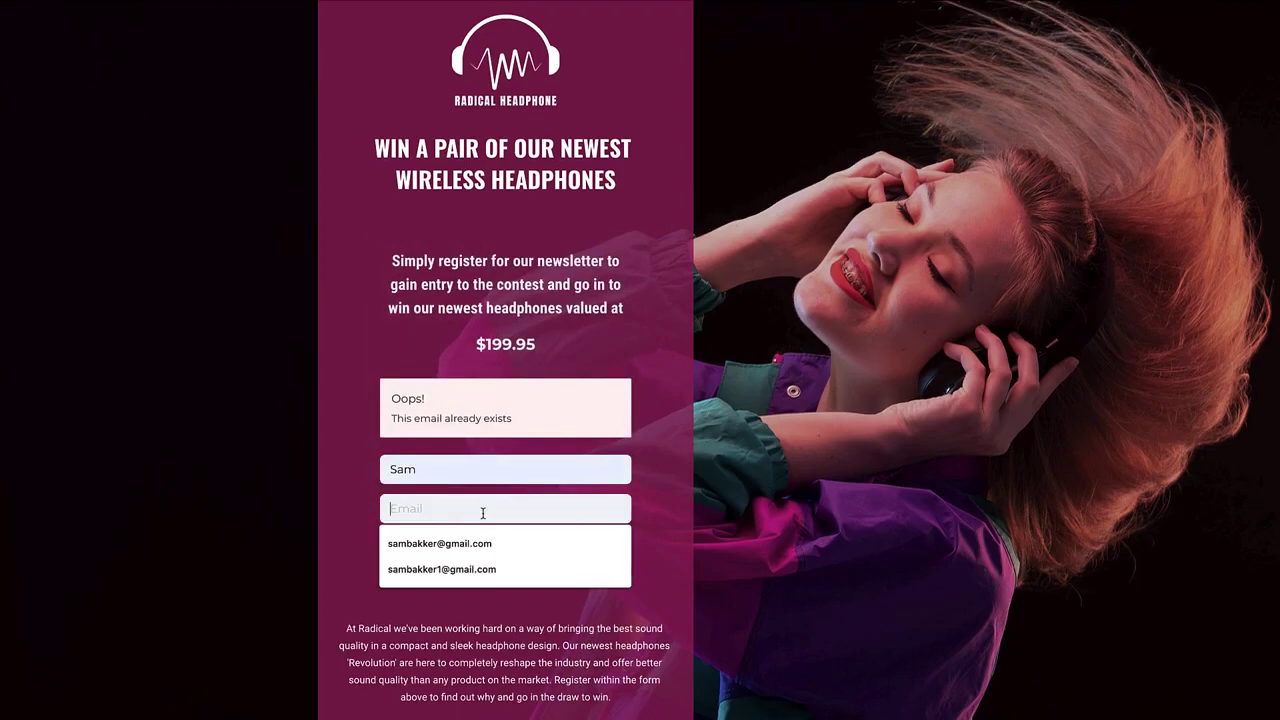
left_click(469, 569)
left_click(458, 508)
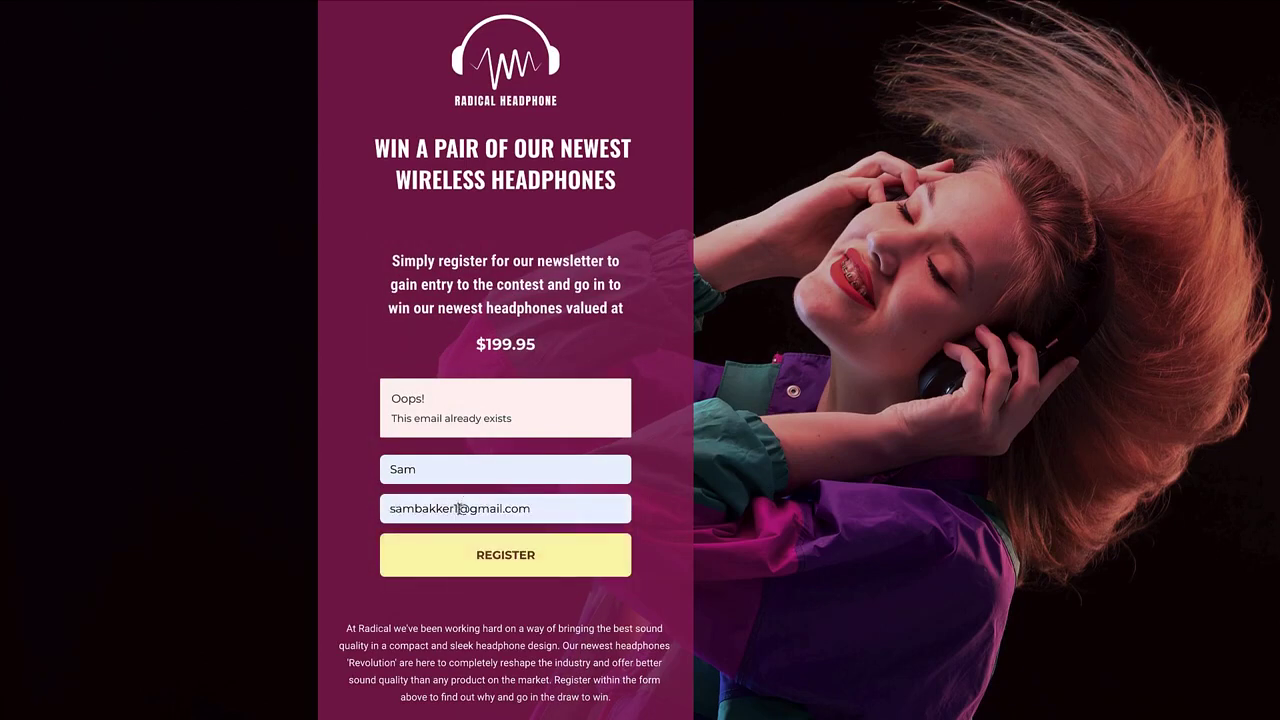
key("BackSpace")
type("2")
left_click(478, 540)
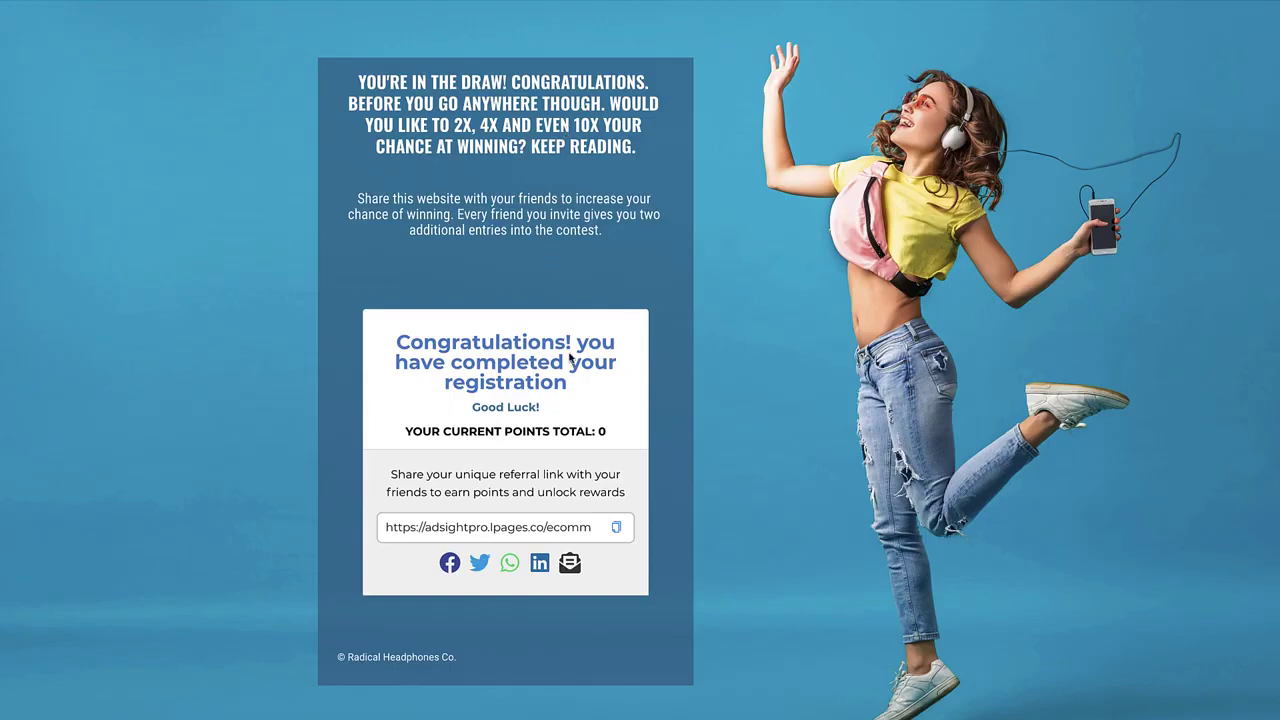
Copy the referral link and post it to Facebook with the comment 'Check this out!'
left_click(618, 529)
left_click(451, 566)
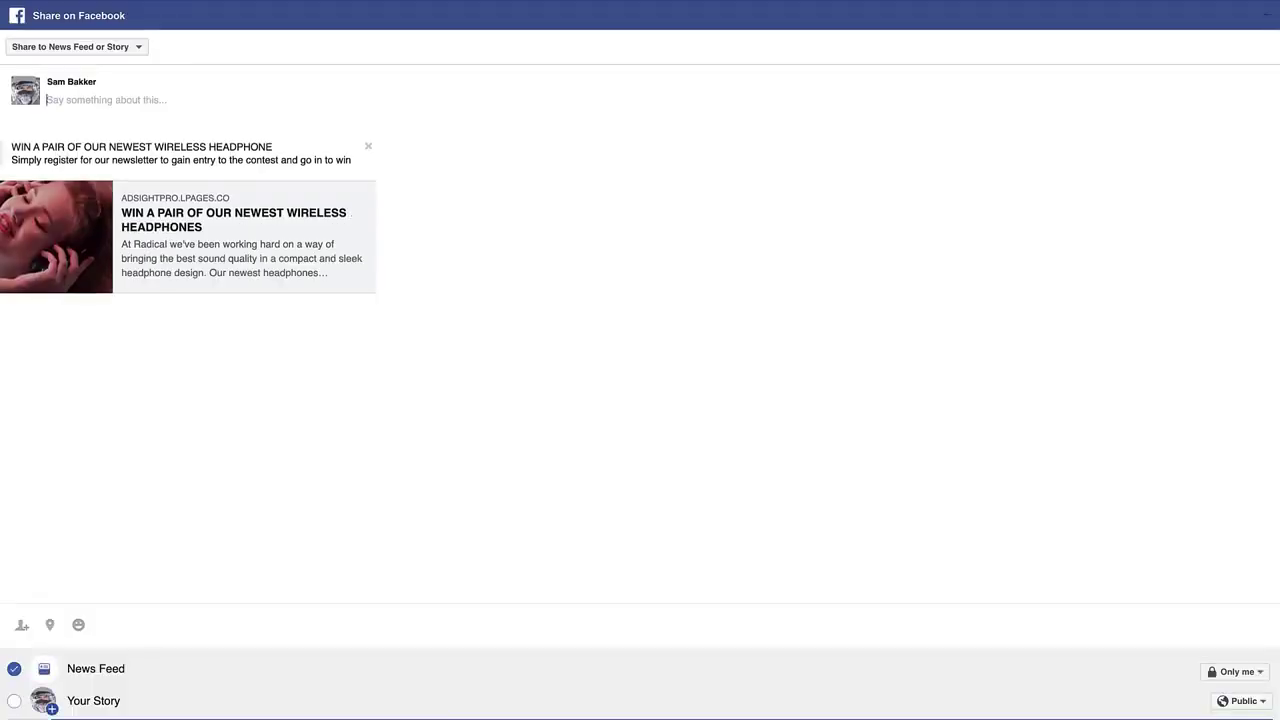
type("Check this out!")
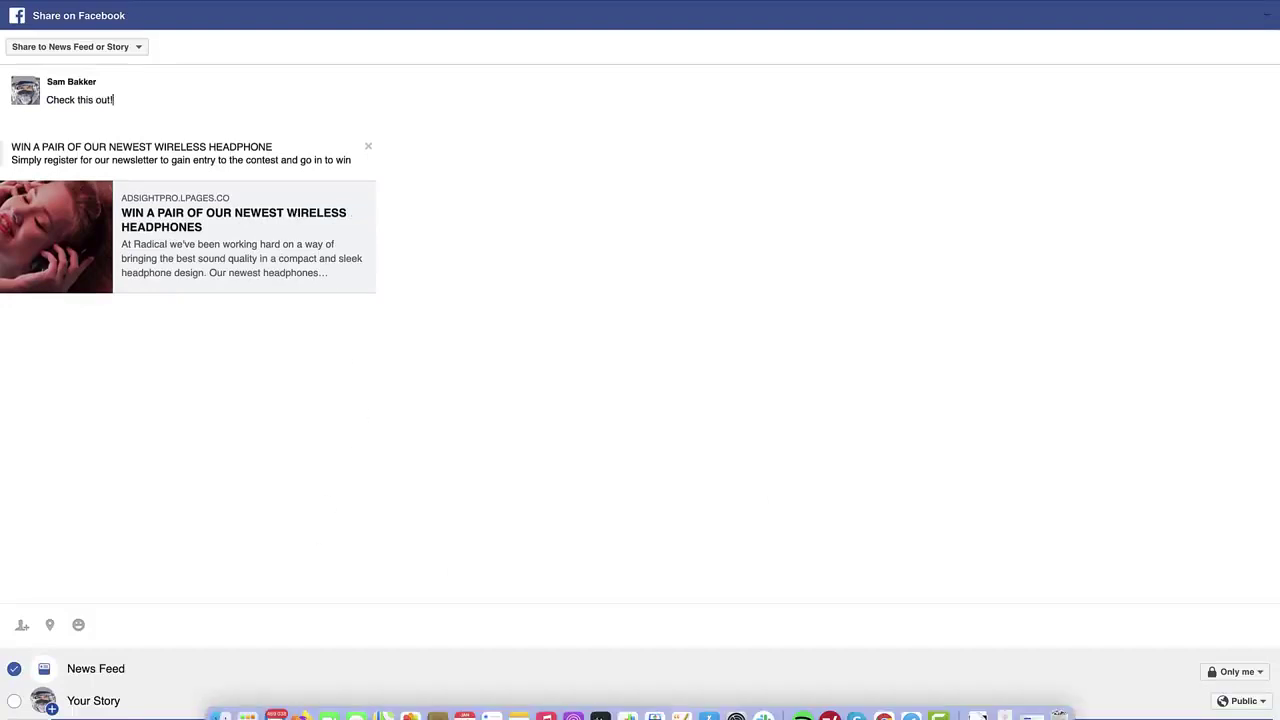
left_click(1158, 714)
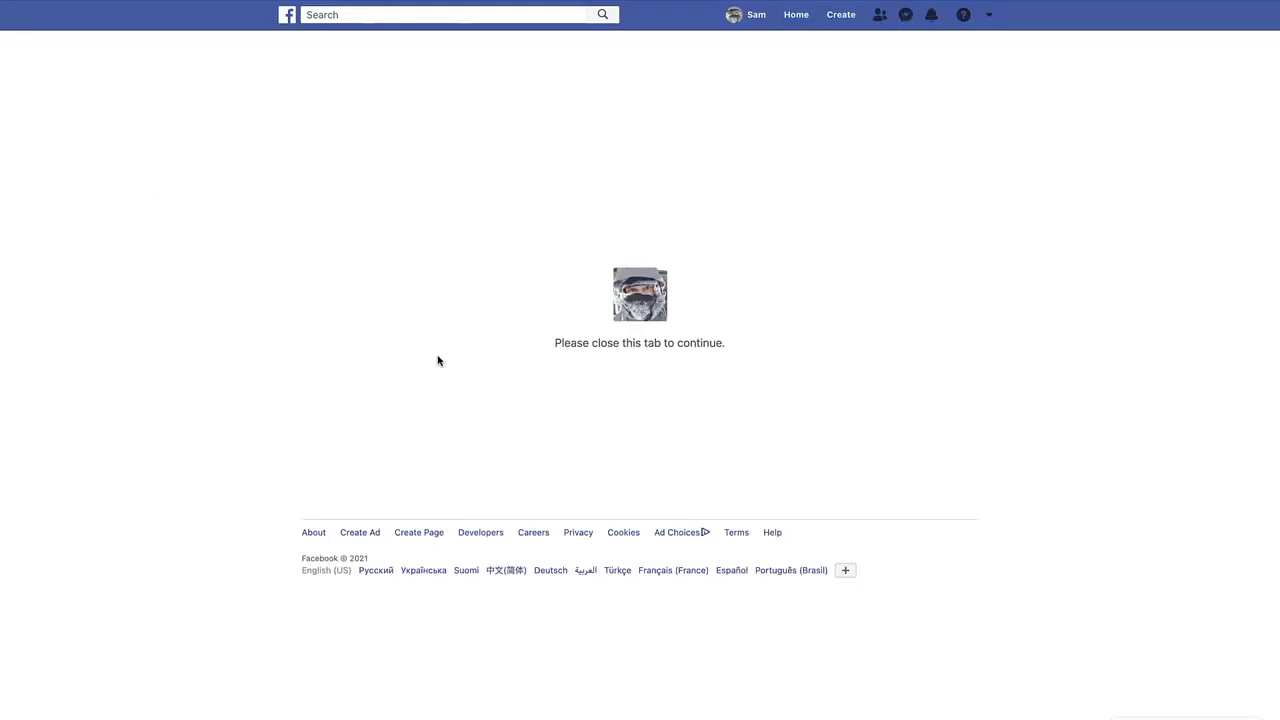
key("super+w")
Tweet the prefilled giveaway message containing the referral link
left_click(480, 563)
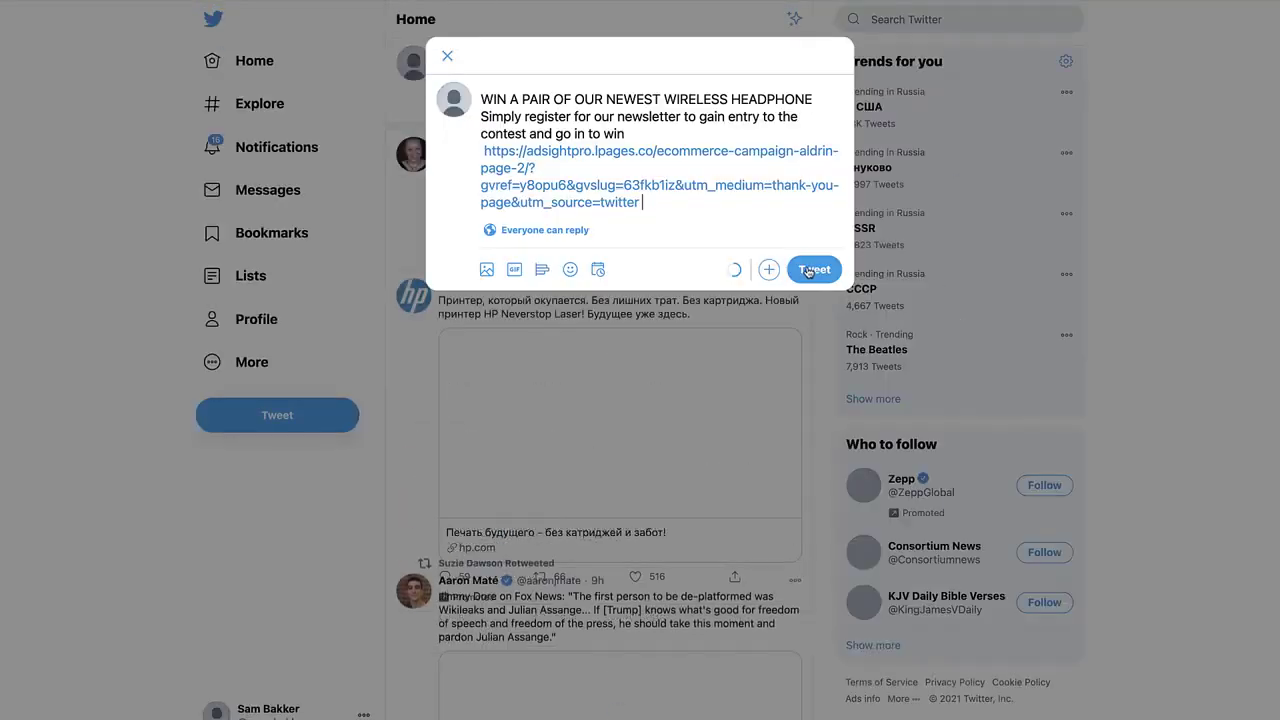
left_click(806, 268)
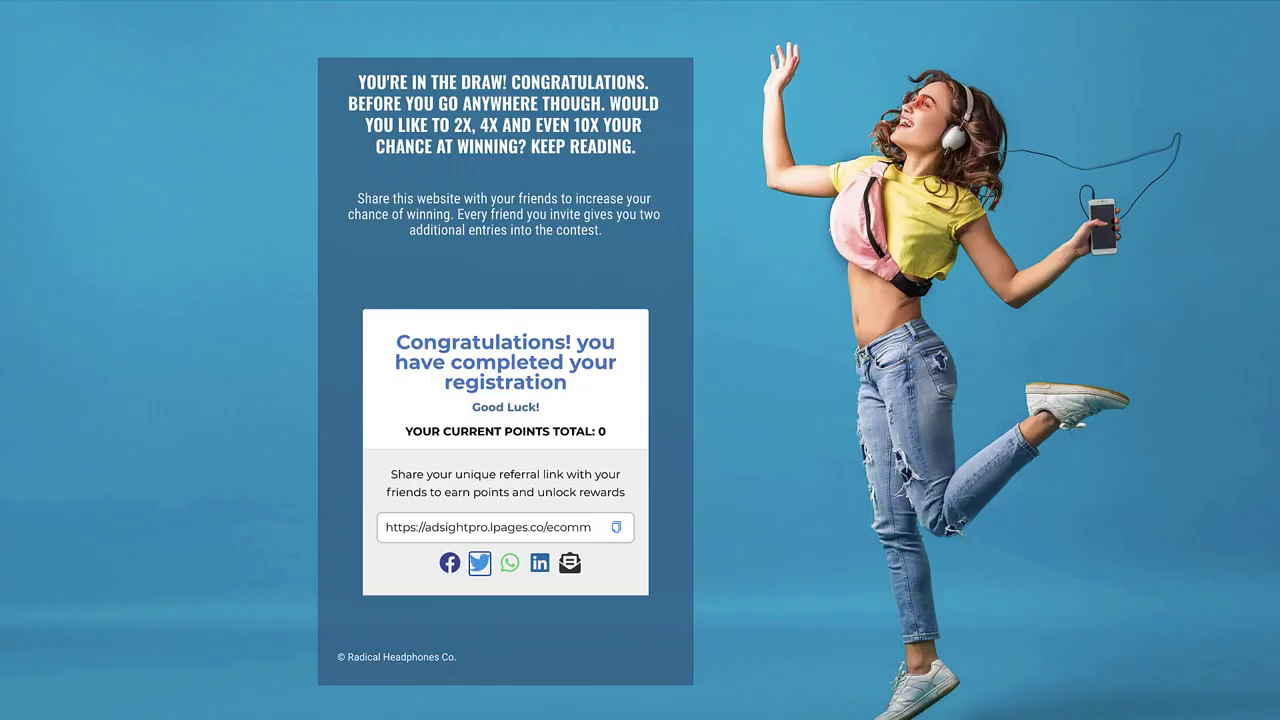
left_click(510, 562)
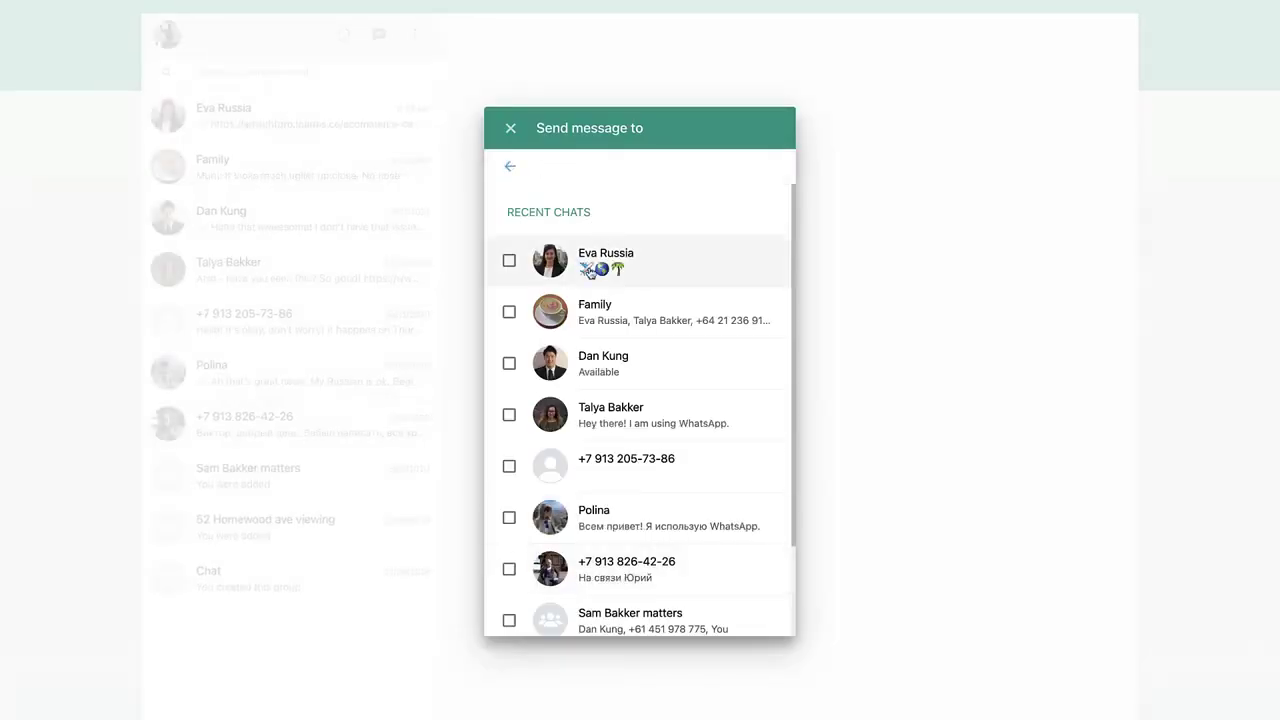
Send the giveaway referral link to a recent WhatsApp chat
left_click(510, 261)
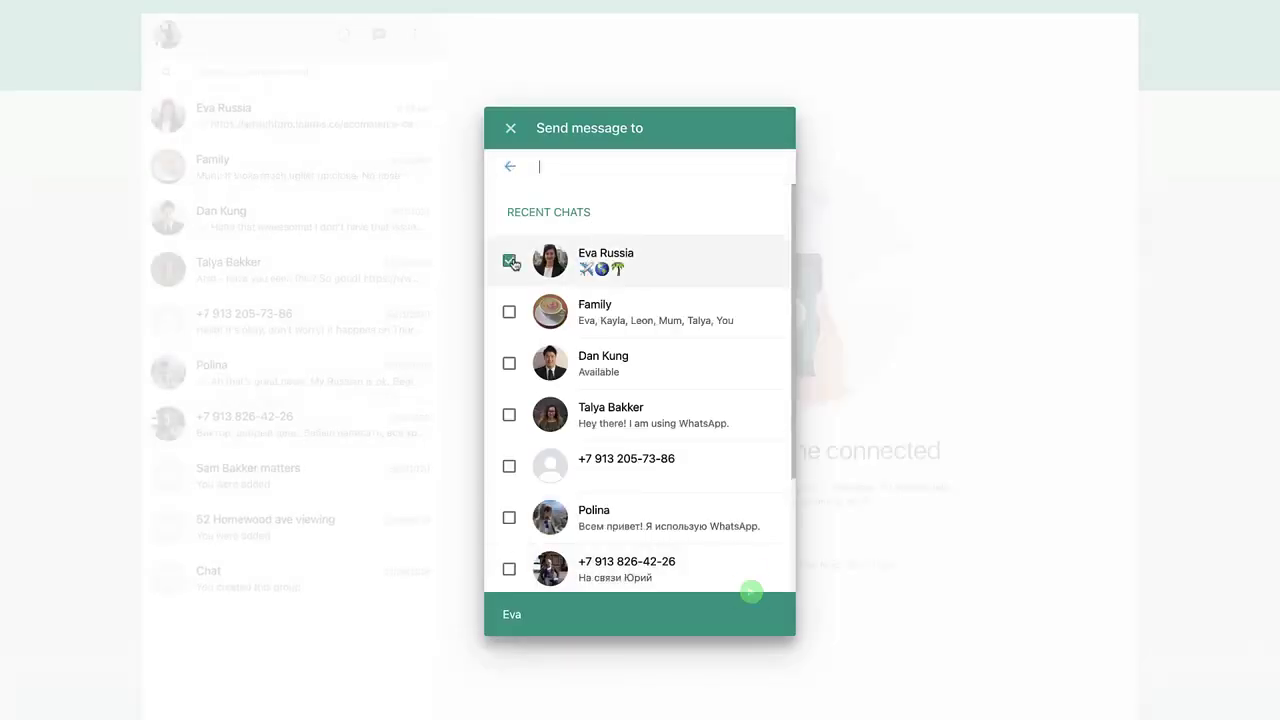
left_click(750, 594)
left_click(1115, 707)
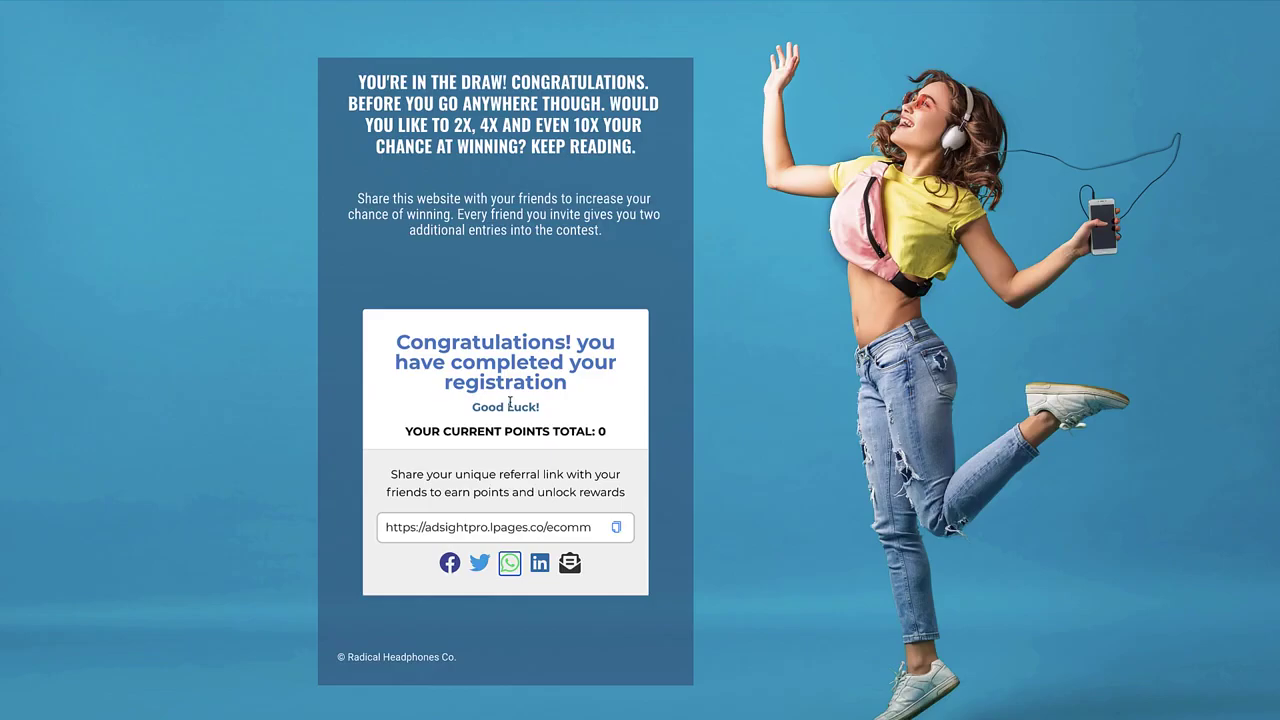
left_click(540, 563)
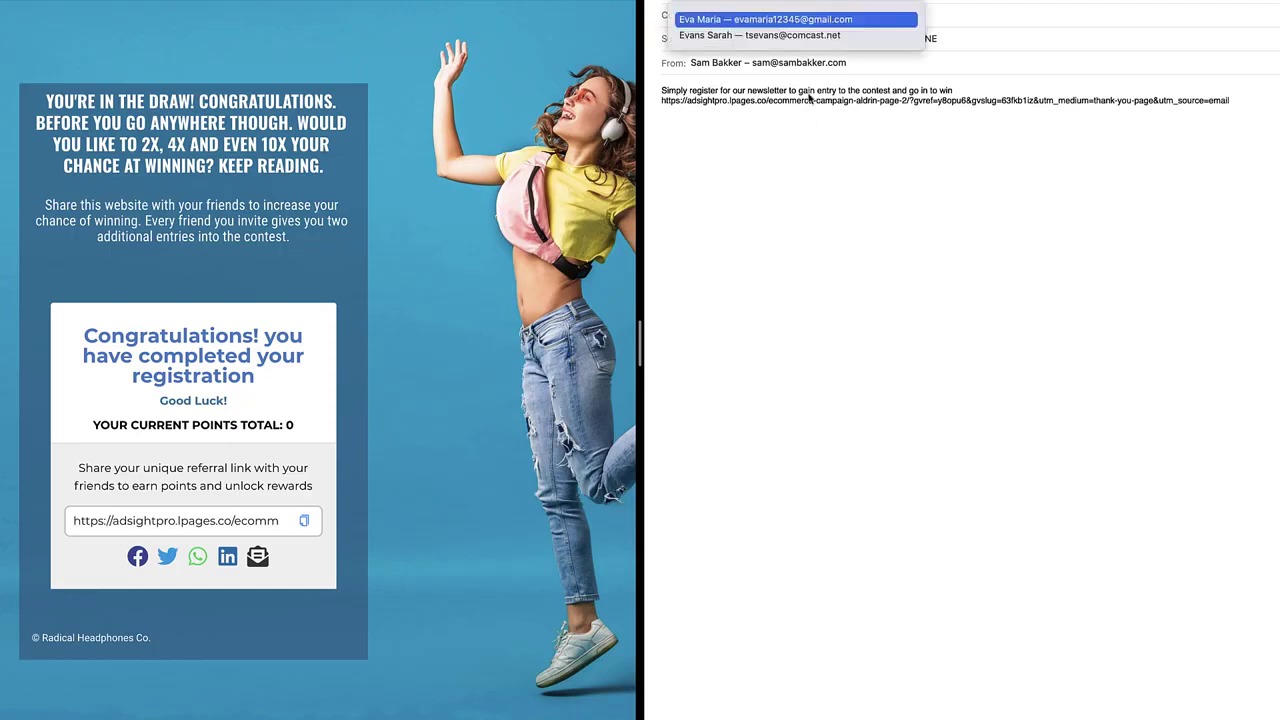
Address the referral-link email to a suggested recipient and copy the link again
left_click(825, 30)
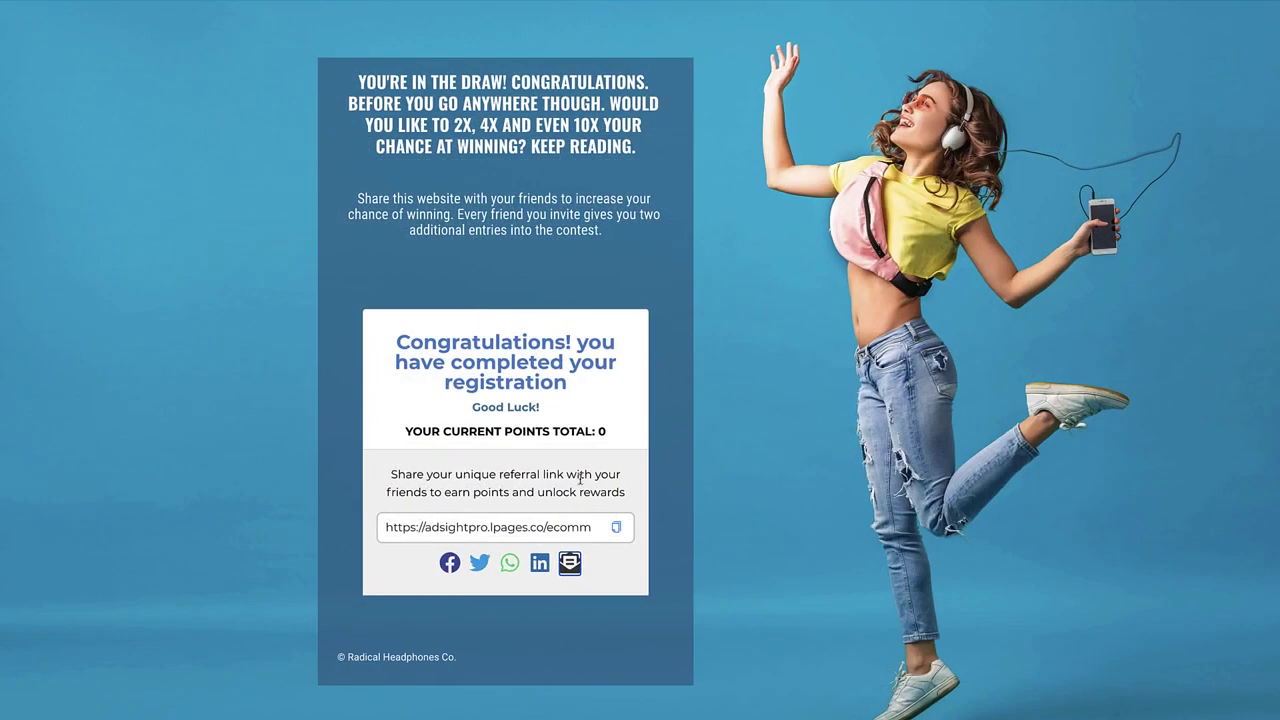
left_click(615, 528)
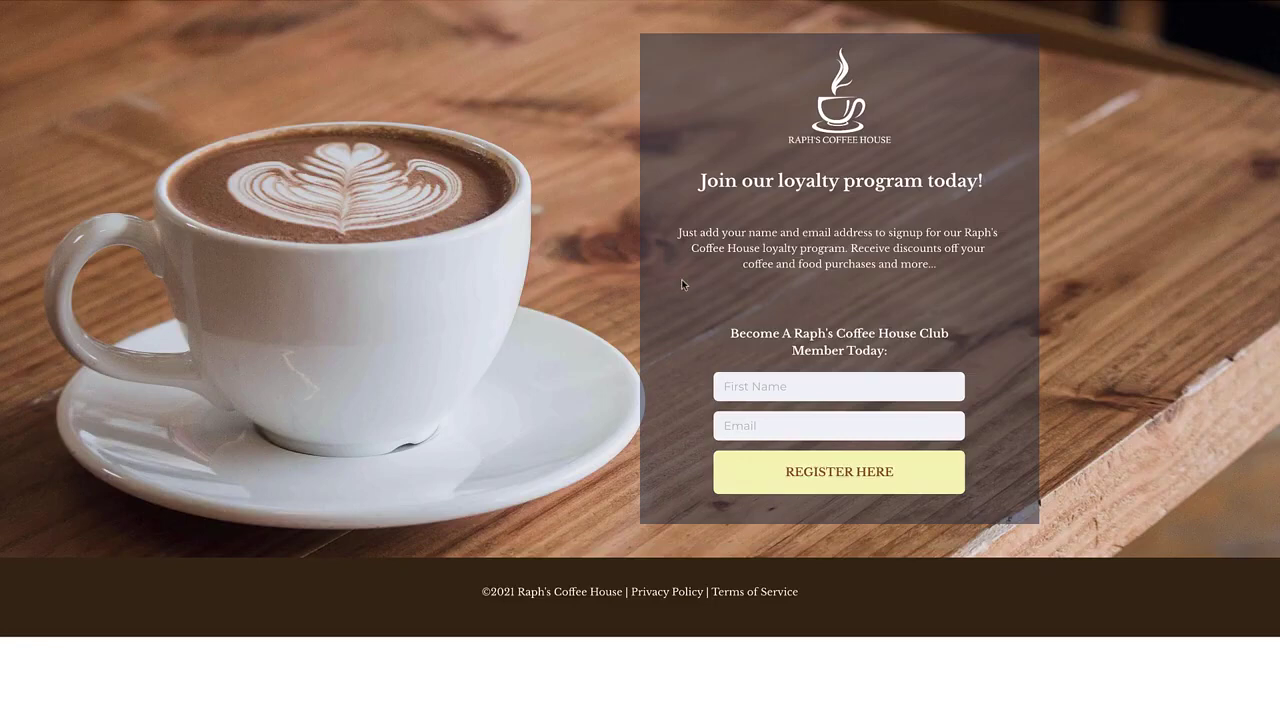
Join Raph's Coffee House loyalty program with the saved name and email, reaching the 10-point welcome page
left_click(783, 386)
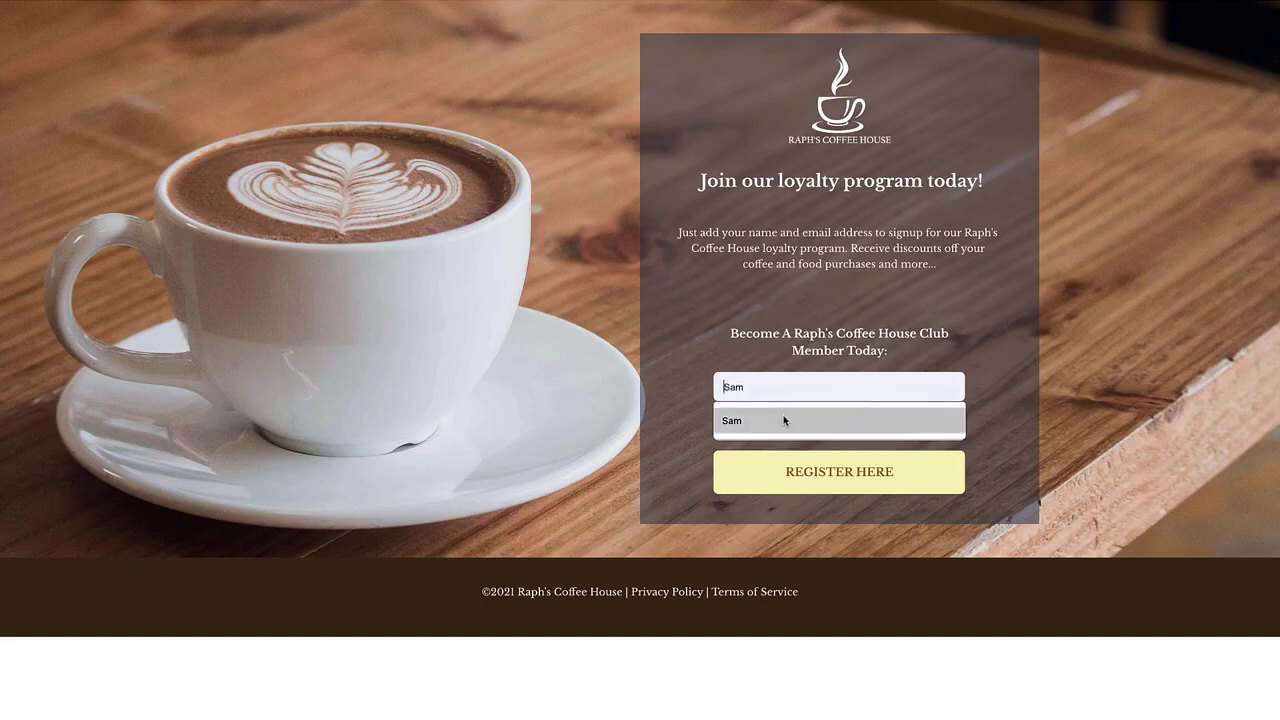
left_click(786, 420)
left_click(786, 422)
left_click(783, 460)
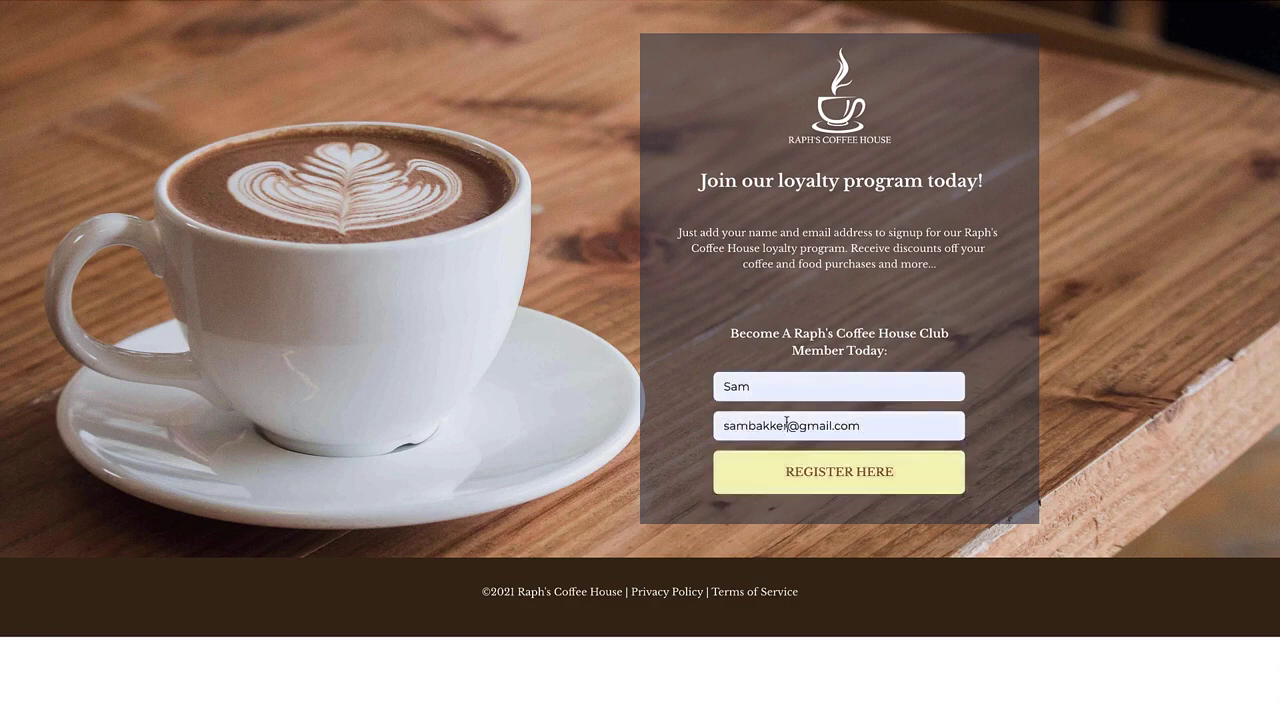
left_click(827, 489)
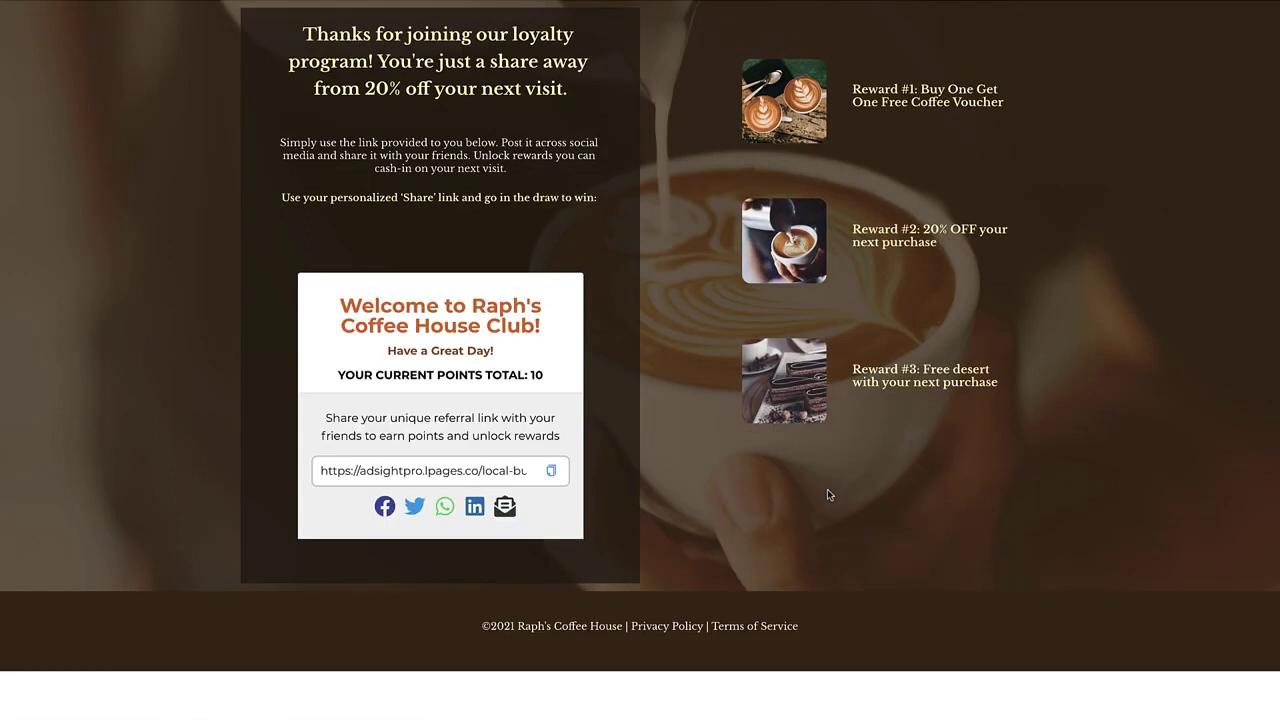
left_click_drag(853, 88, 1003, 118)
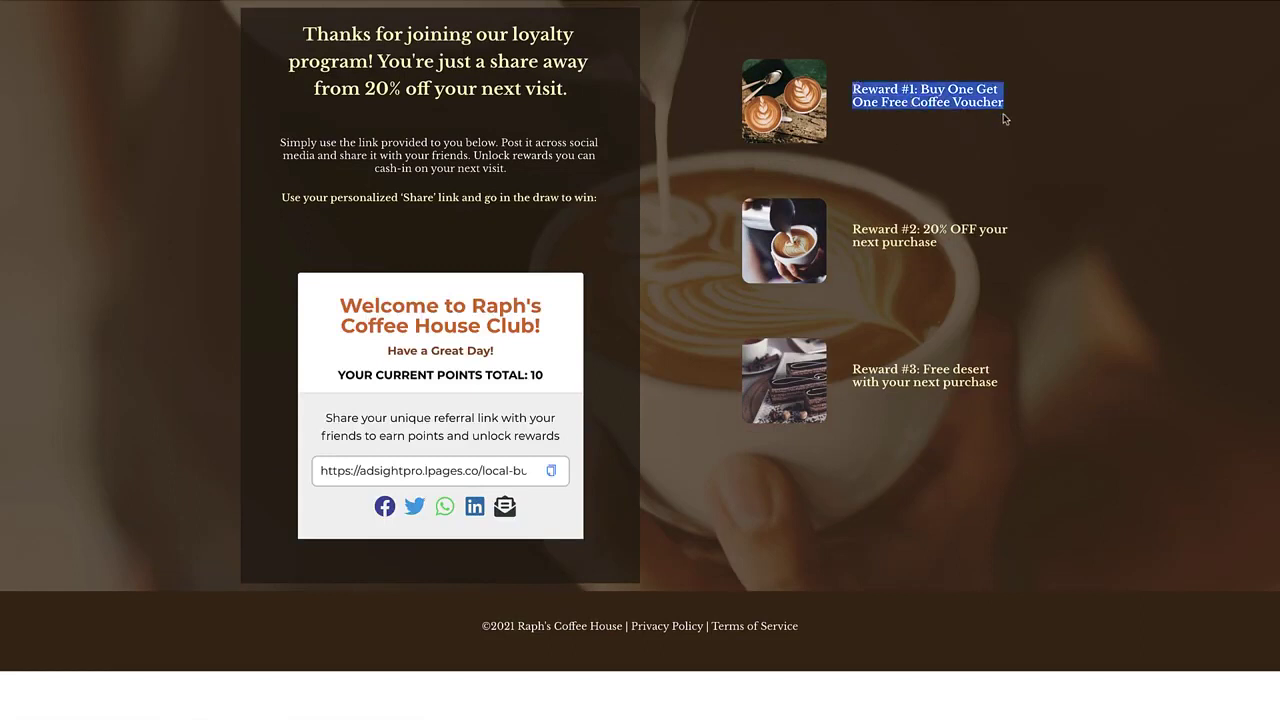
left_click(672, 309)
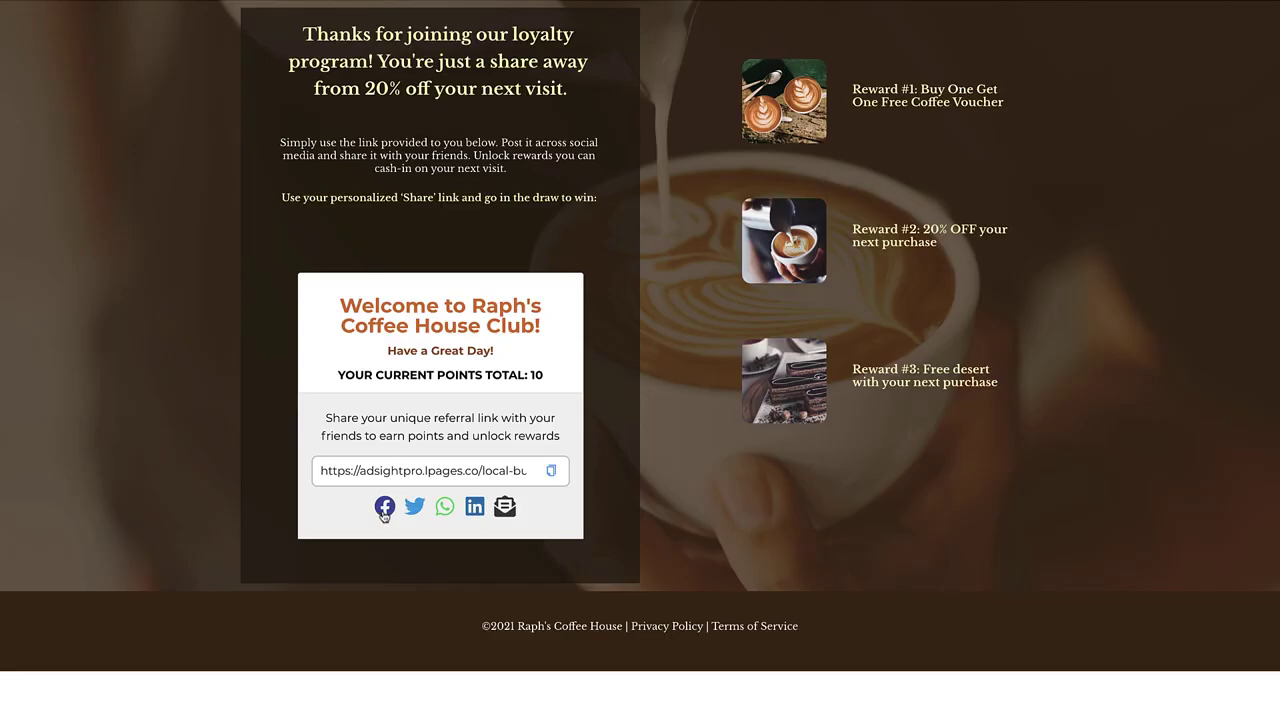
Post the coffee house referral link to the Facebook News Feed and close the share window
left_click(383, 510)
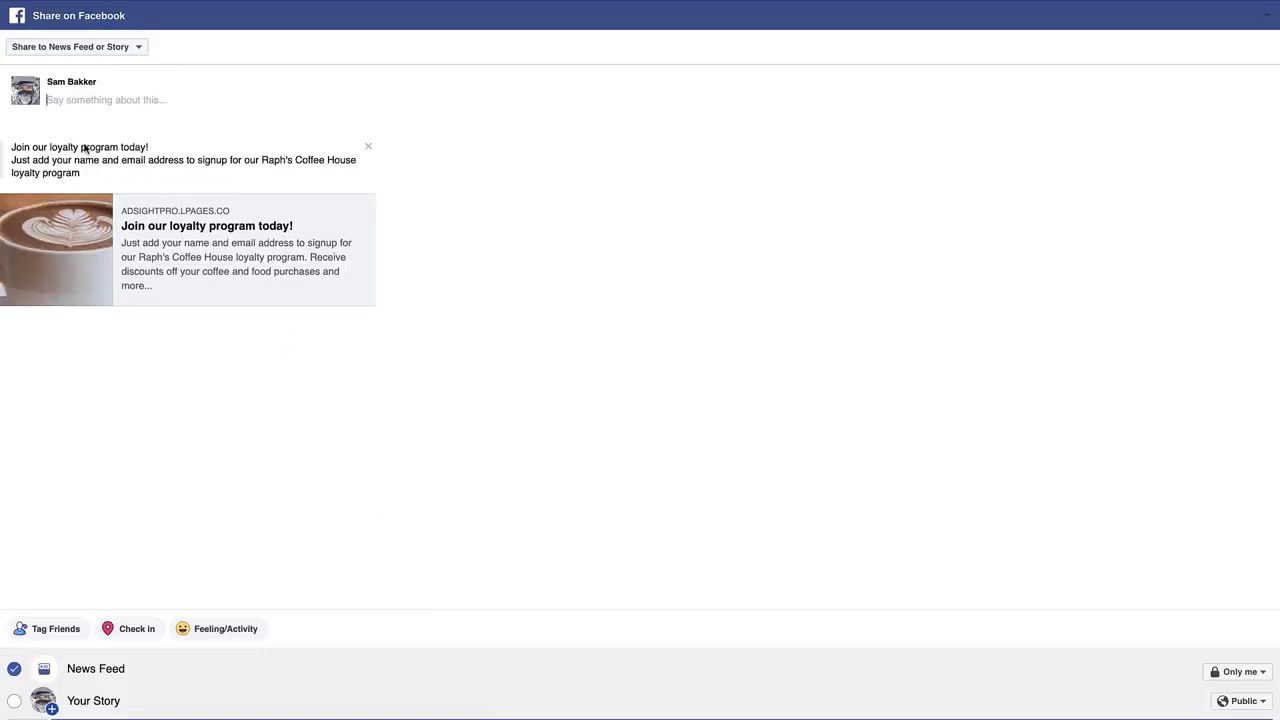
left_click(605, 714)
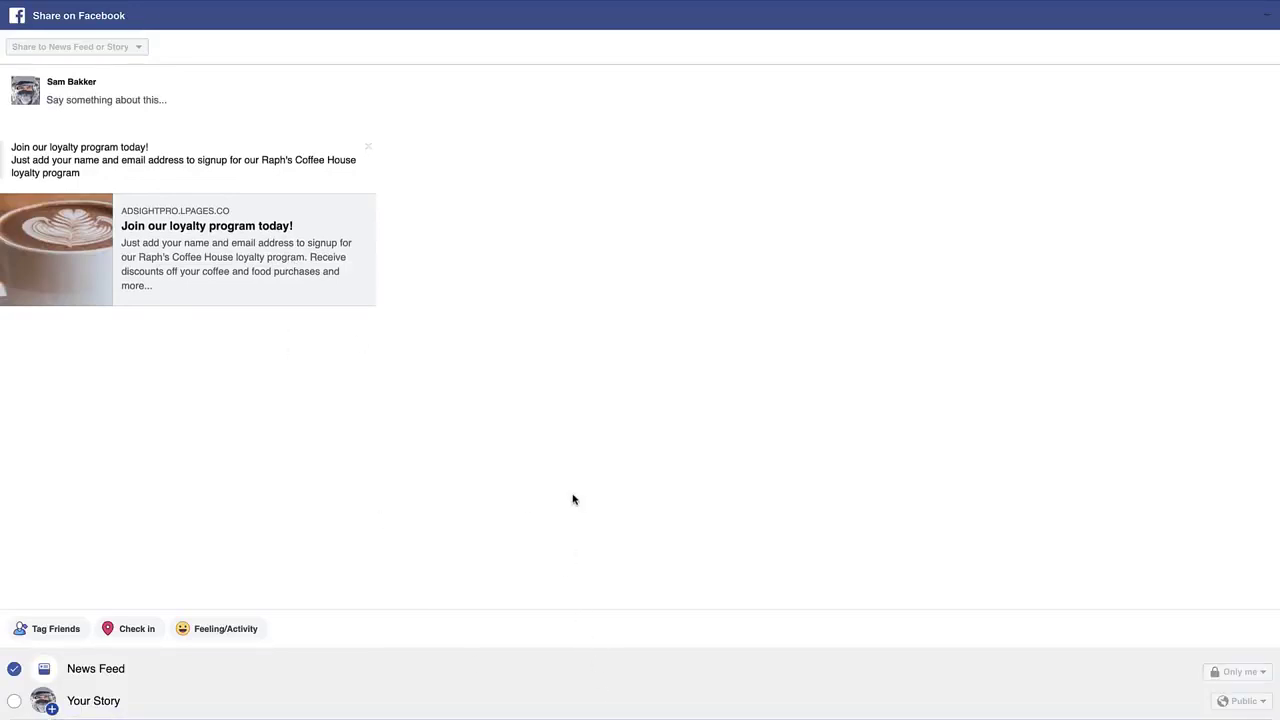
key("super+w")
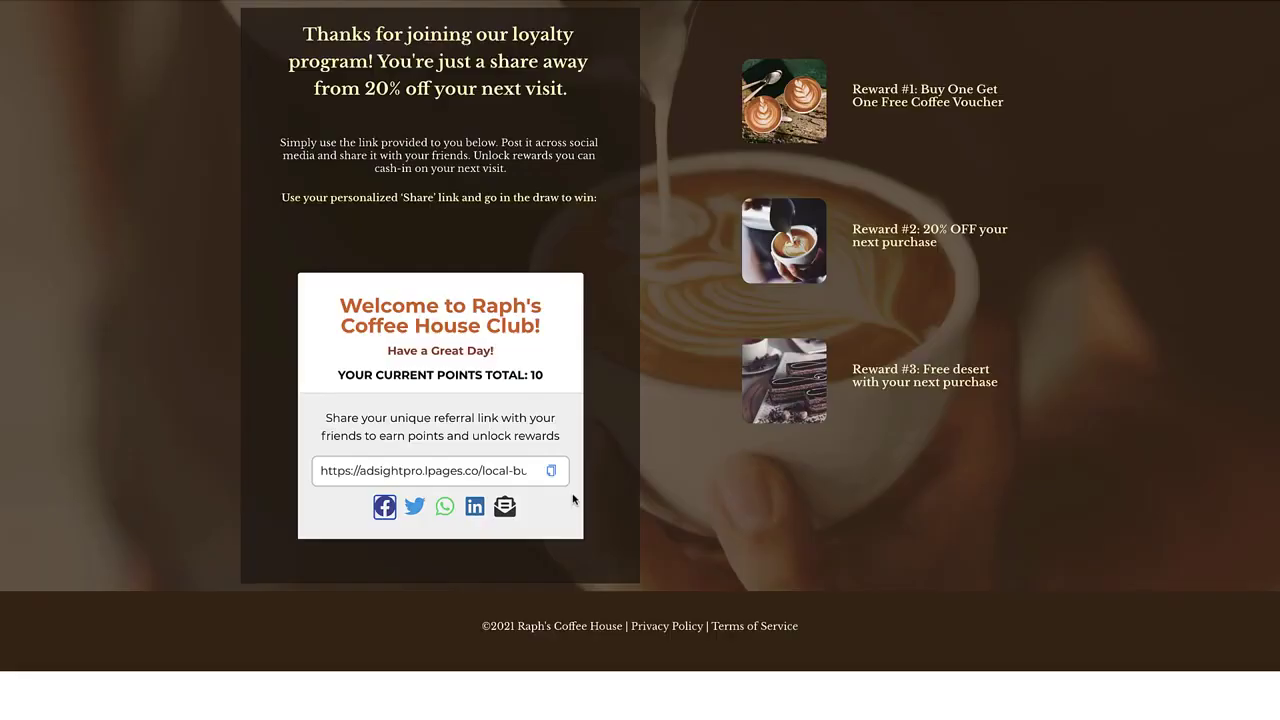
Tweet the Raph's Coffee House loyalty message with its referral link
left_click(421, 509)
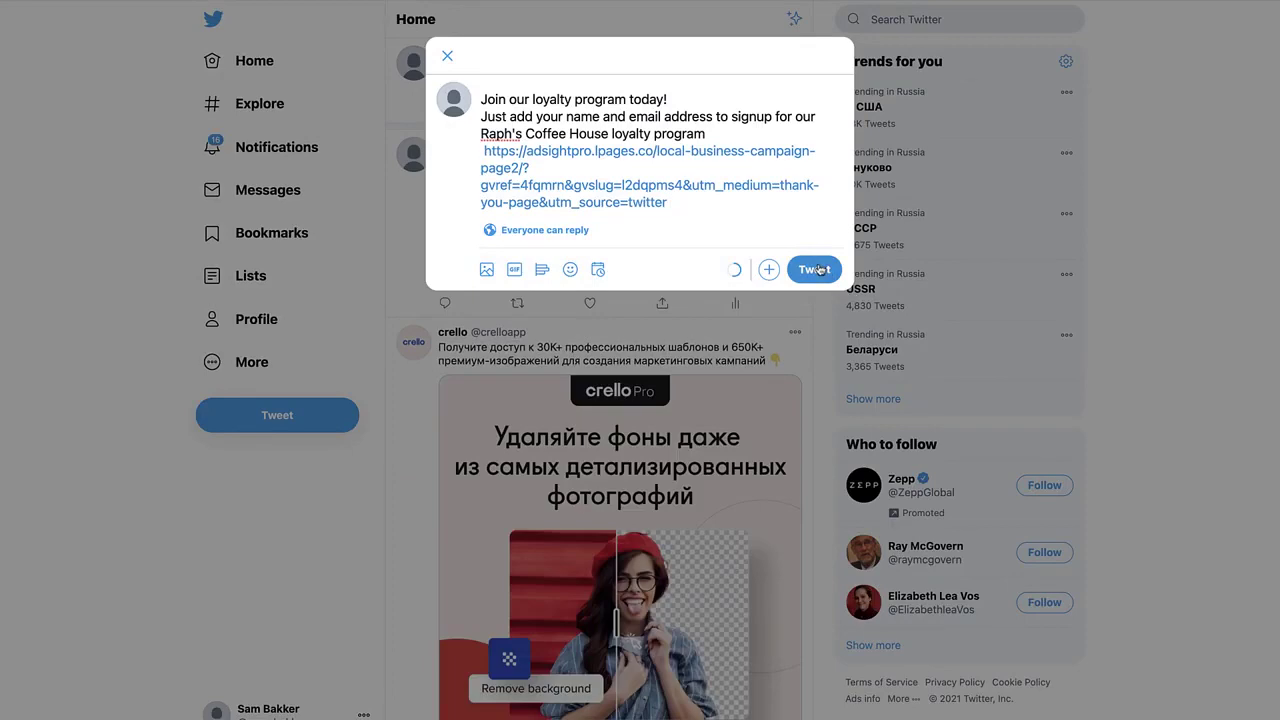
left_click(818, 265)
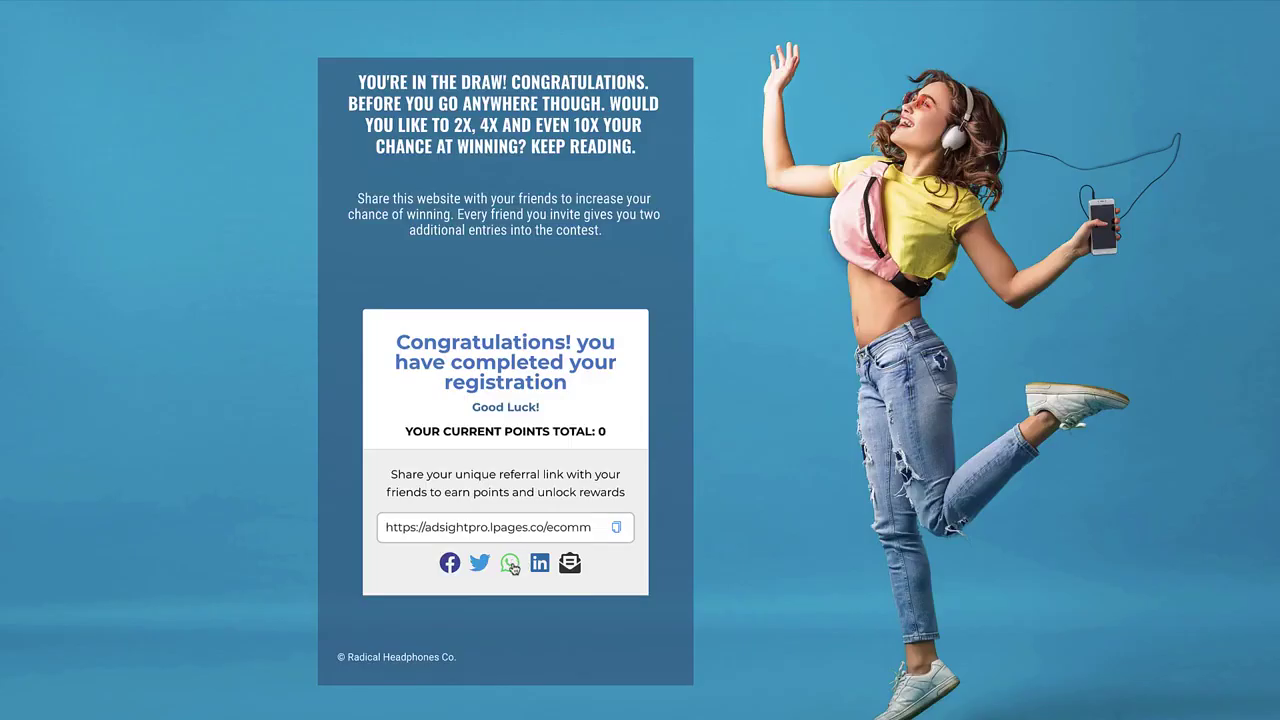
Copy the headphones referral link, then join the Online Marketing Summit with a saved email altered by '2'
left_click(618, 534)
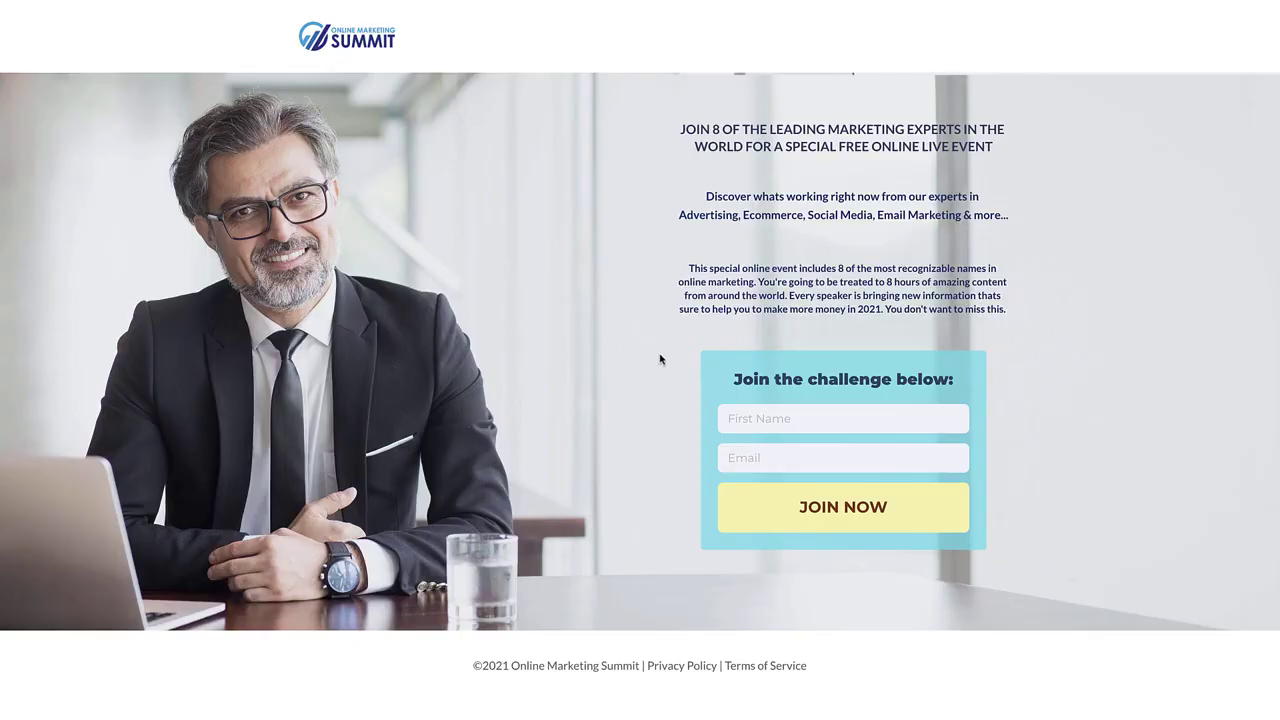
left_click(786, 415)
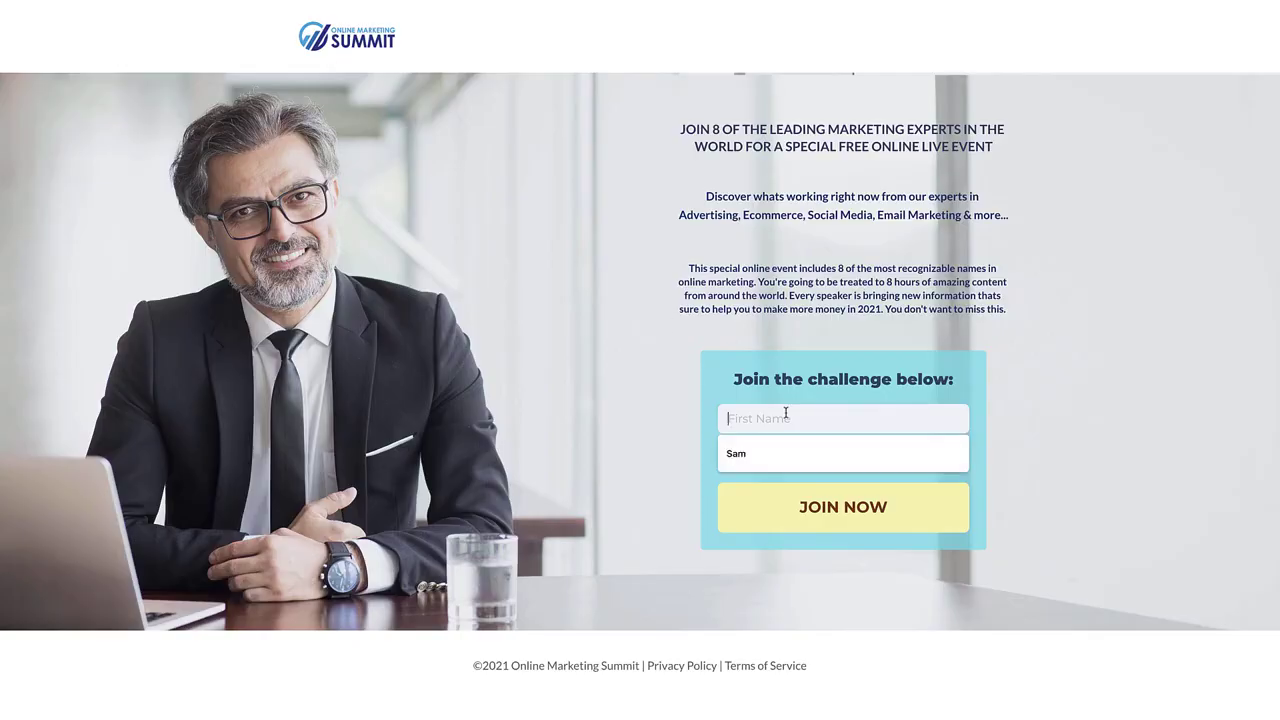
left_click(766, 450)
left_click(768, 456)
left_click(776, 492)
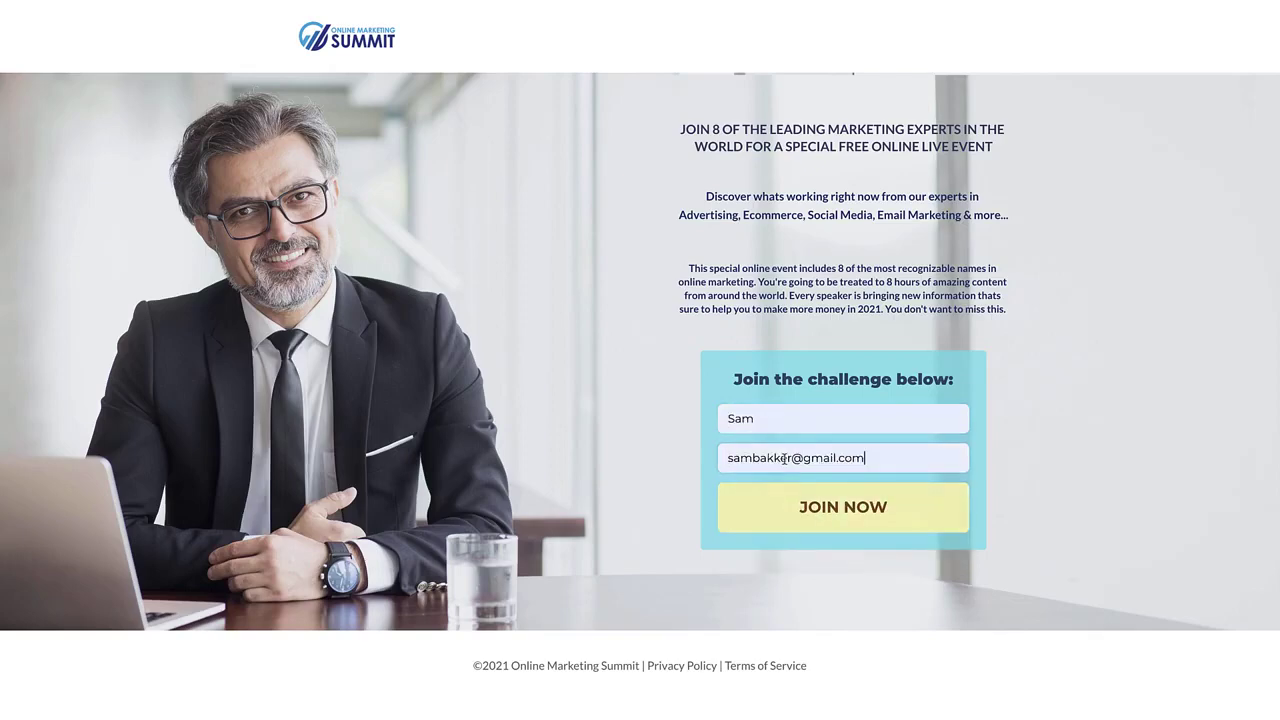
left_click(788, 457)
type("2")
left_click(796, 520)
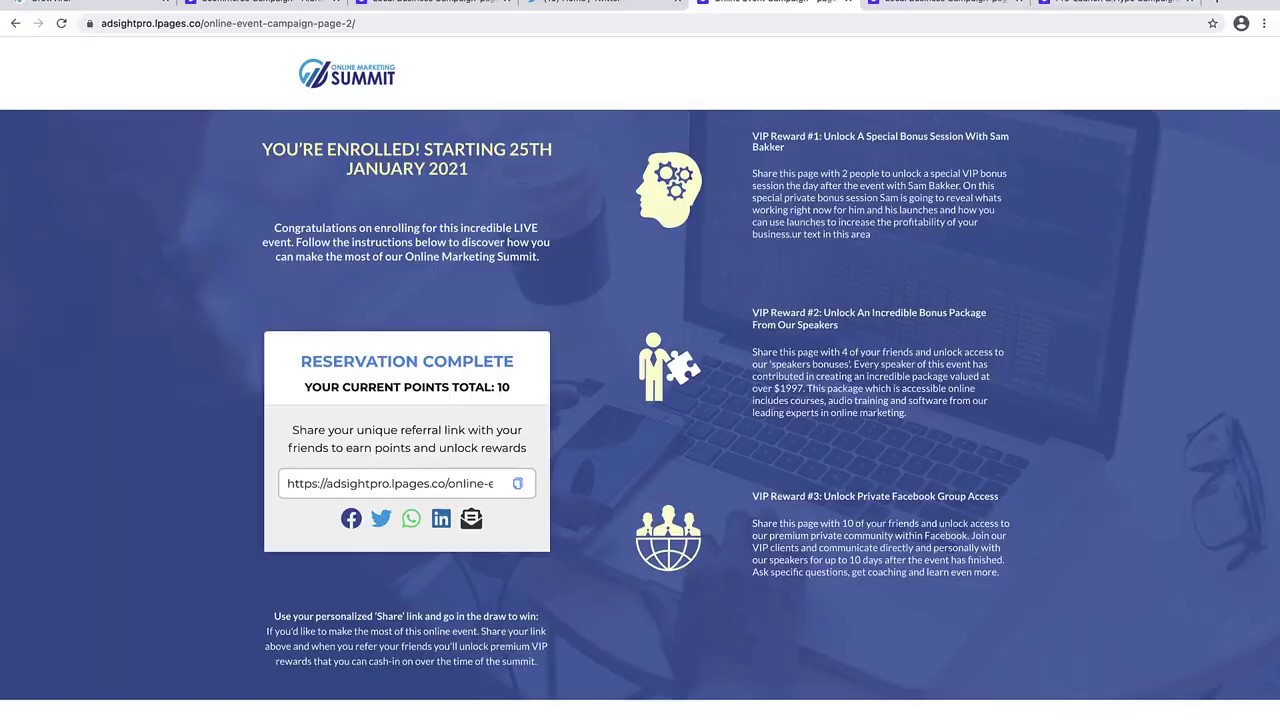
Join the 30 Day Body For Summer Challenge with a typed first name and a different saved email
left_click(1110, 3)
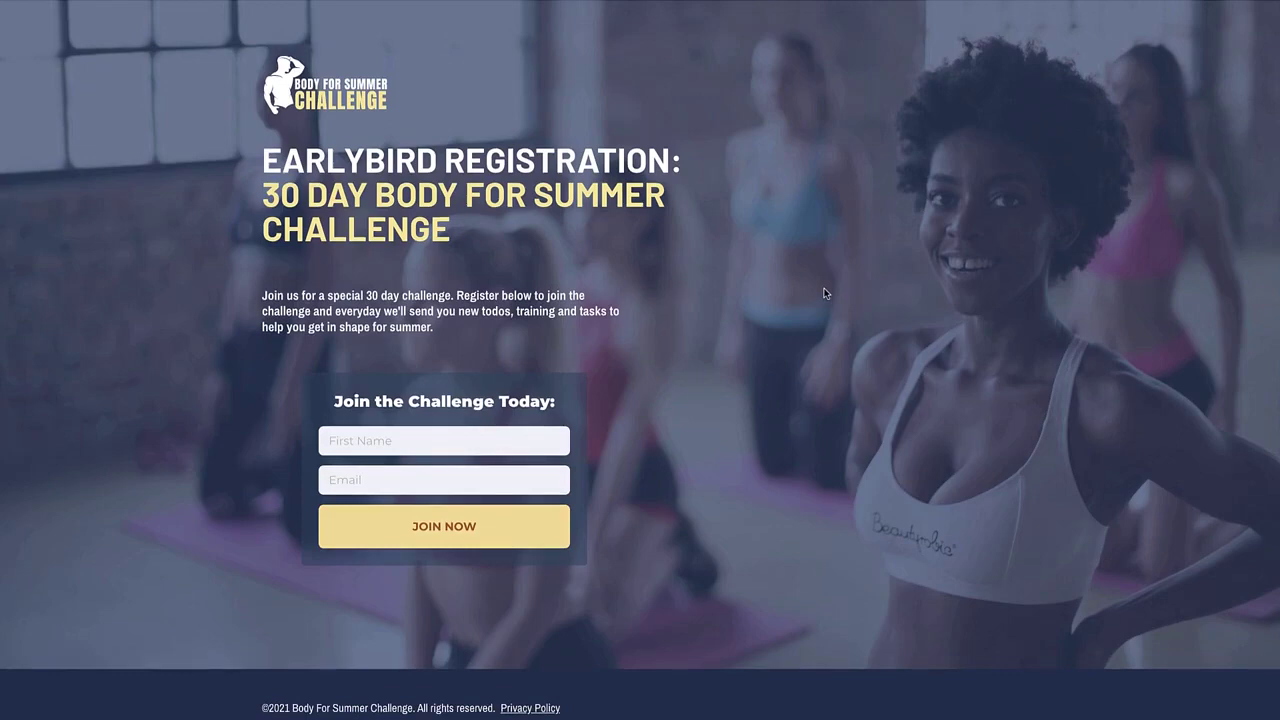
left_click(476, 447)
type("Sam")
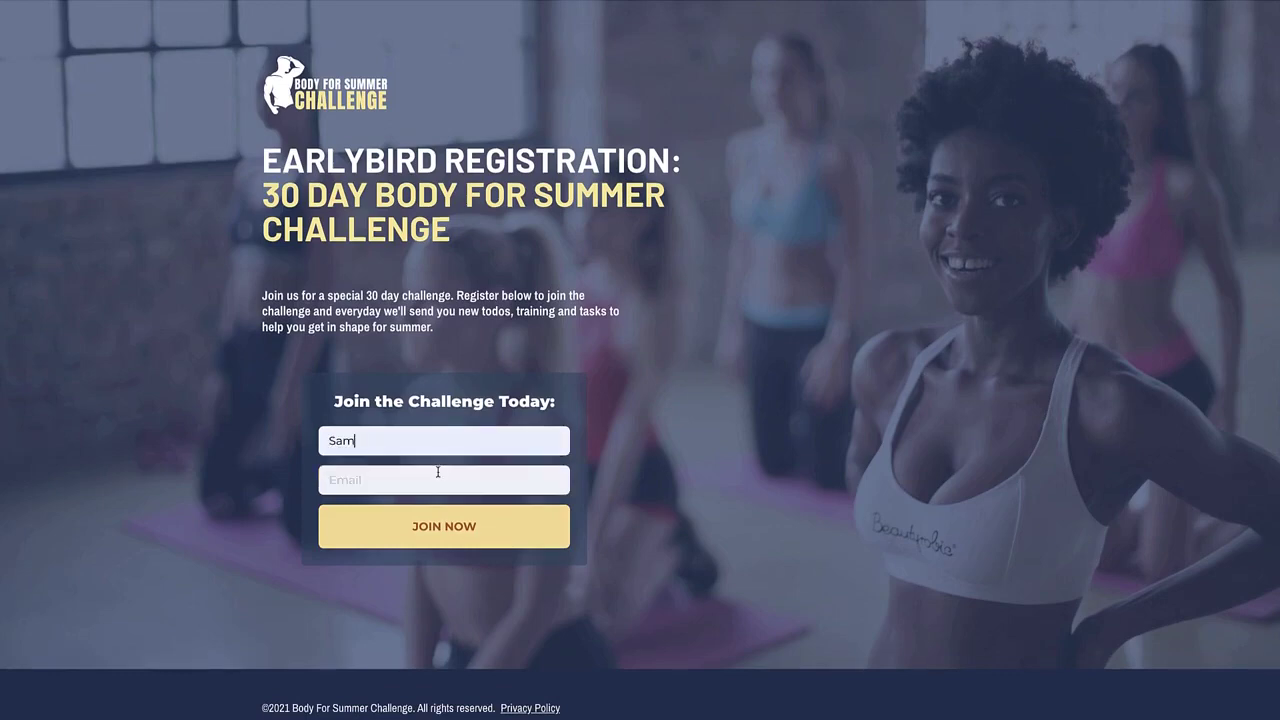
left_click(437, 472)
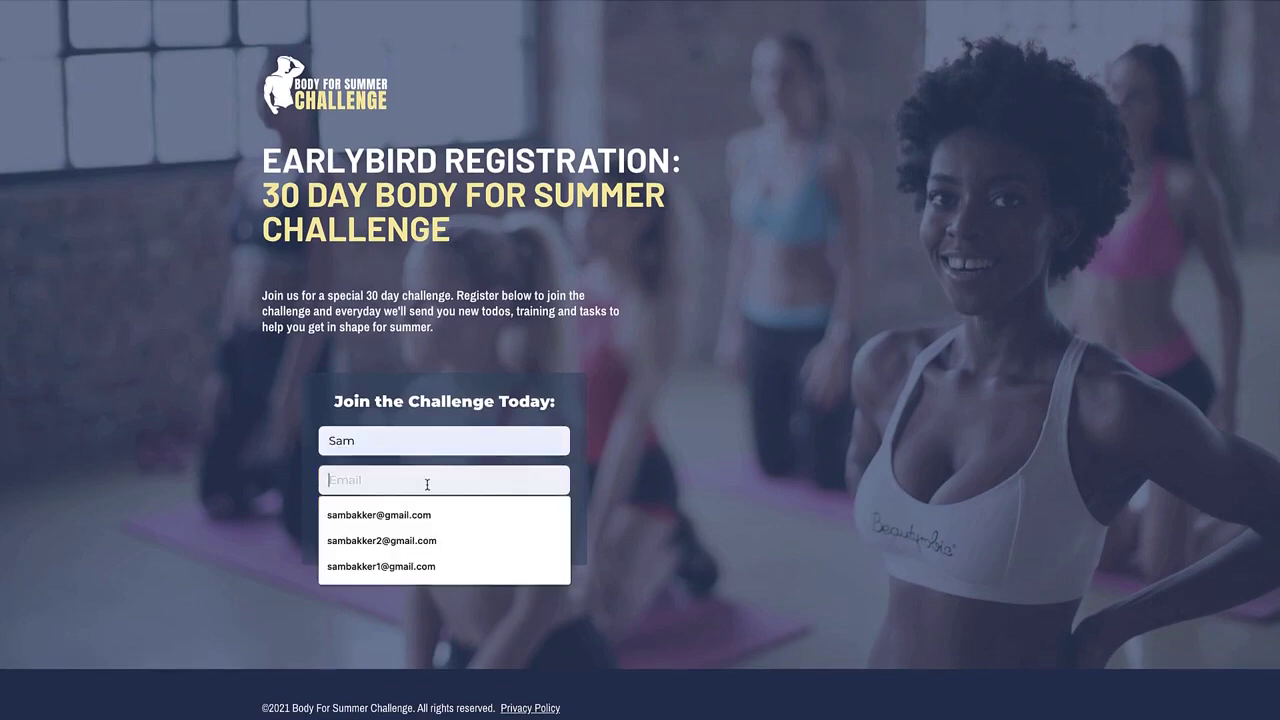
left_click(410, 537)
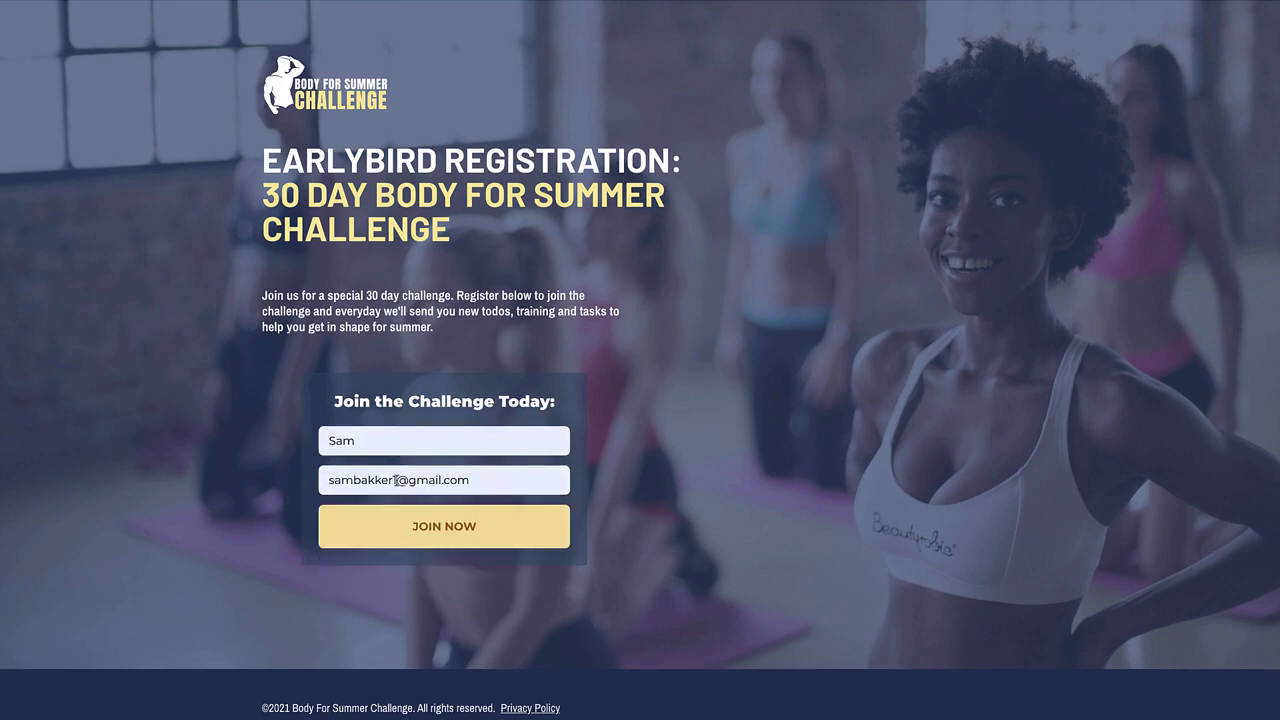
left_click(436, 513)
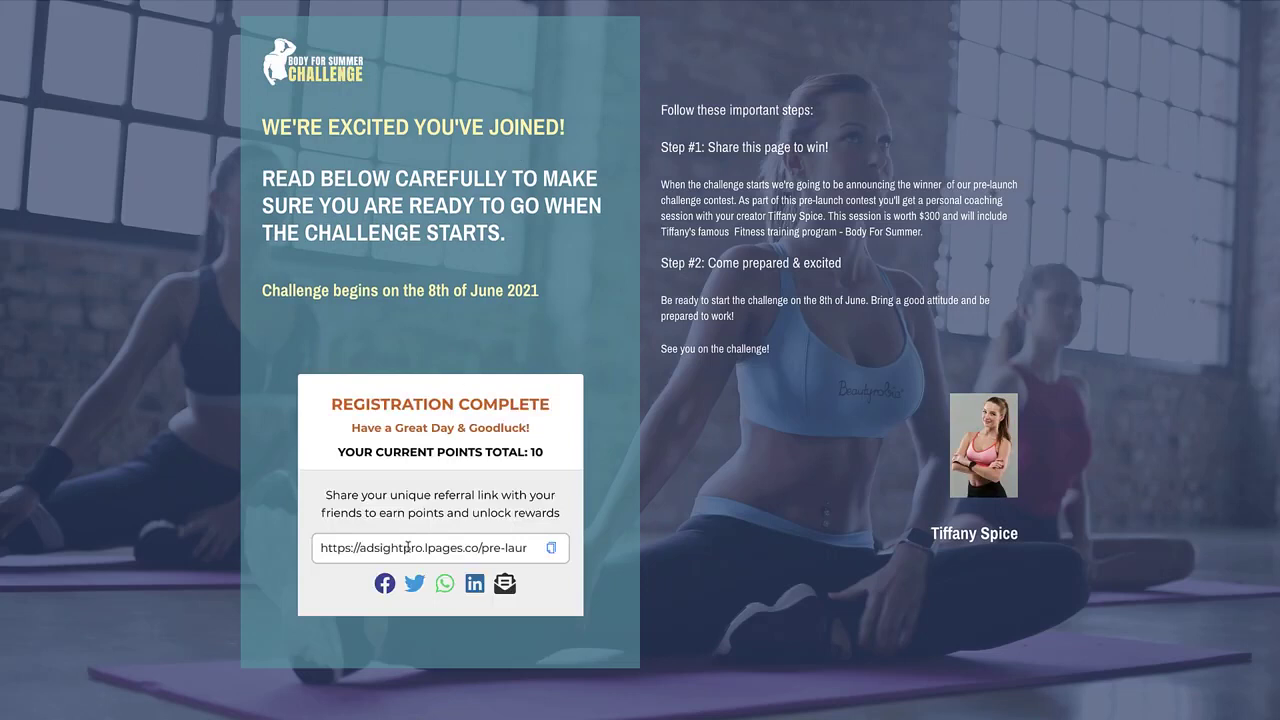
Copy the Body For Summer Challenge referral link and highlight the 10-point total
left_click(551, 548)
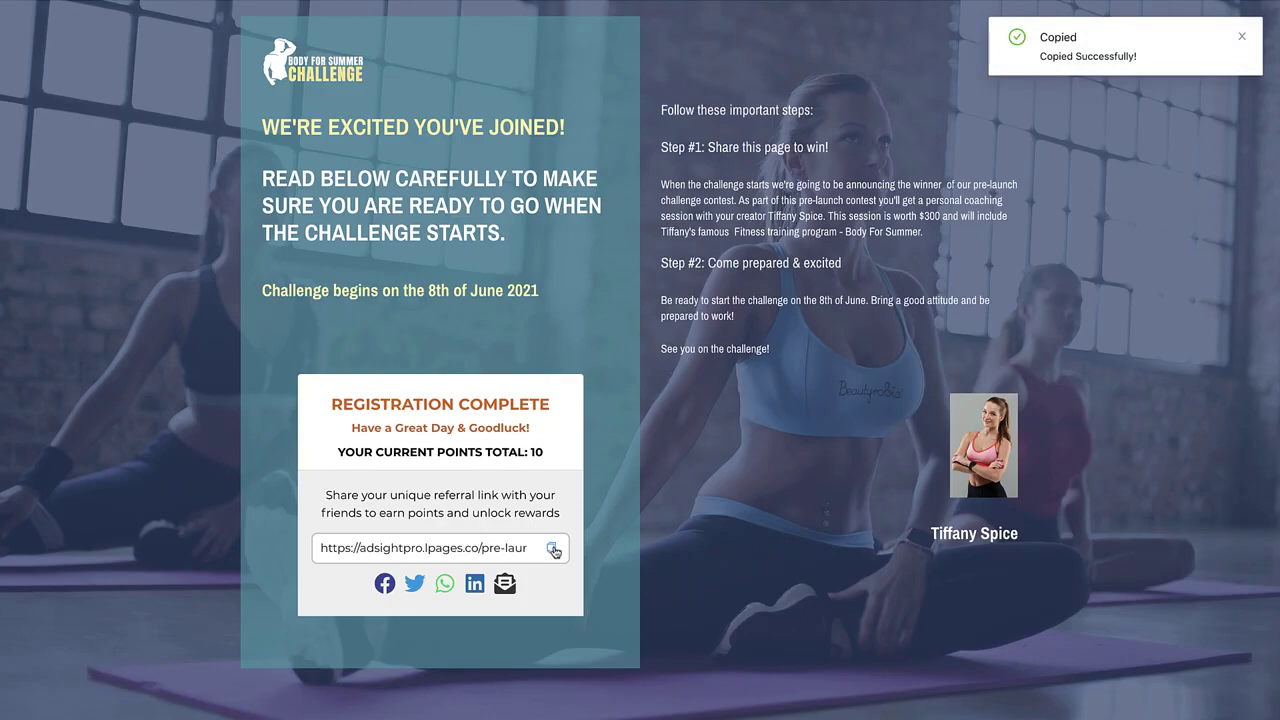
double_click(536, 452)
left_click(532, 452)
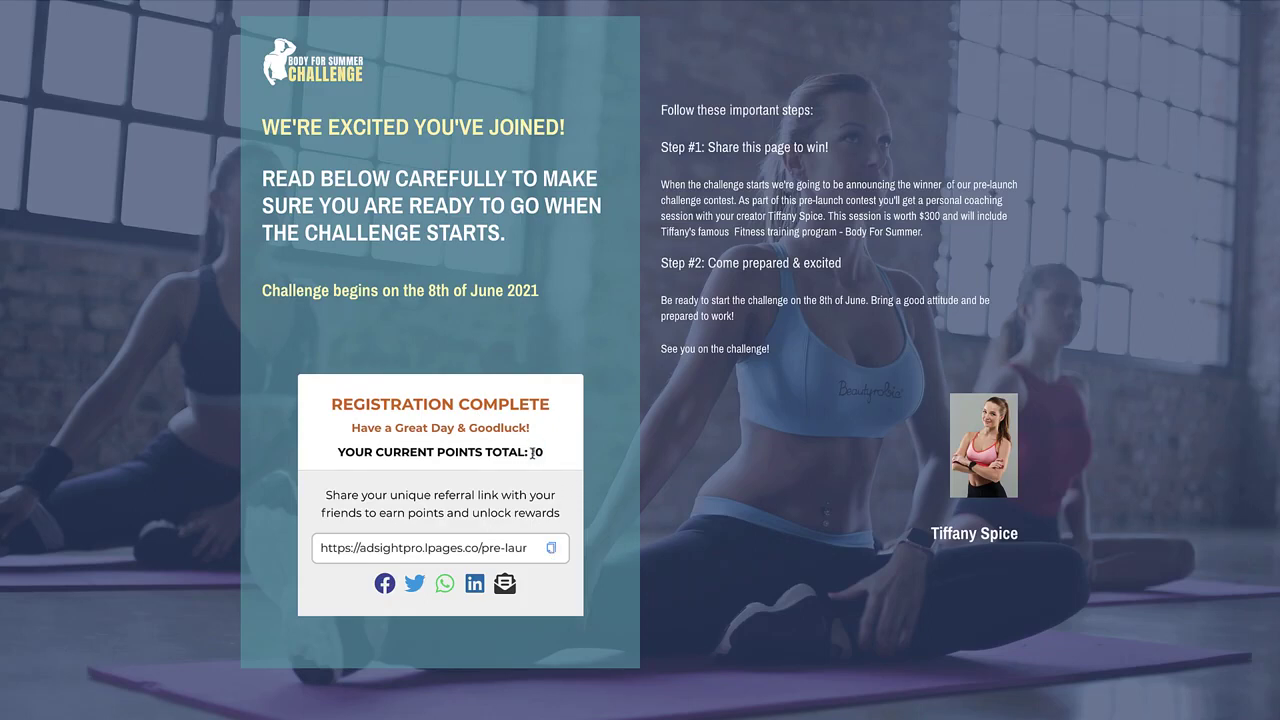
Highlight the Step #1 heading and paragraph text, then clear the selection
left_click_drag(660, 147, 830, 152)
left_click(825, 160)
left_click_drag(933, 240, 664, 147)
left_click(664, 147)
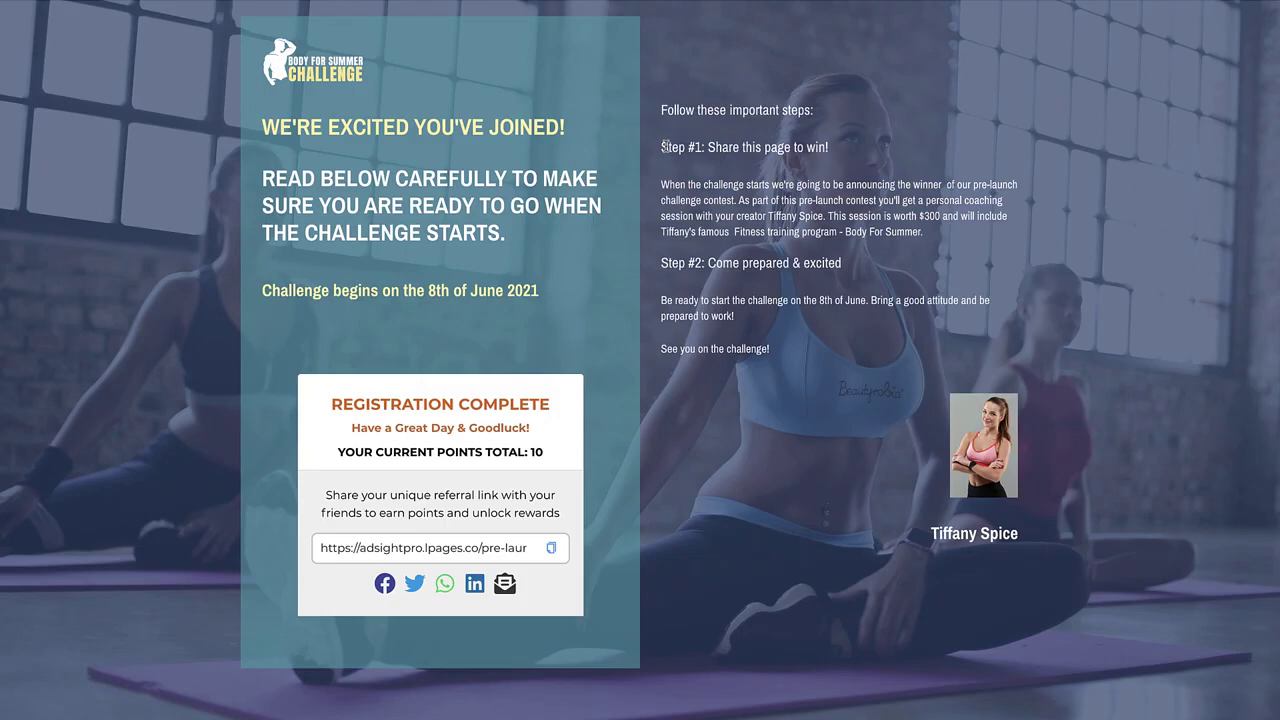
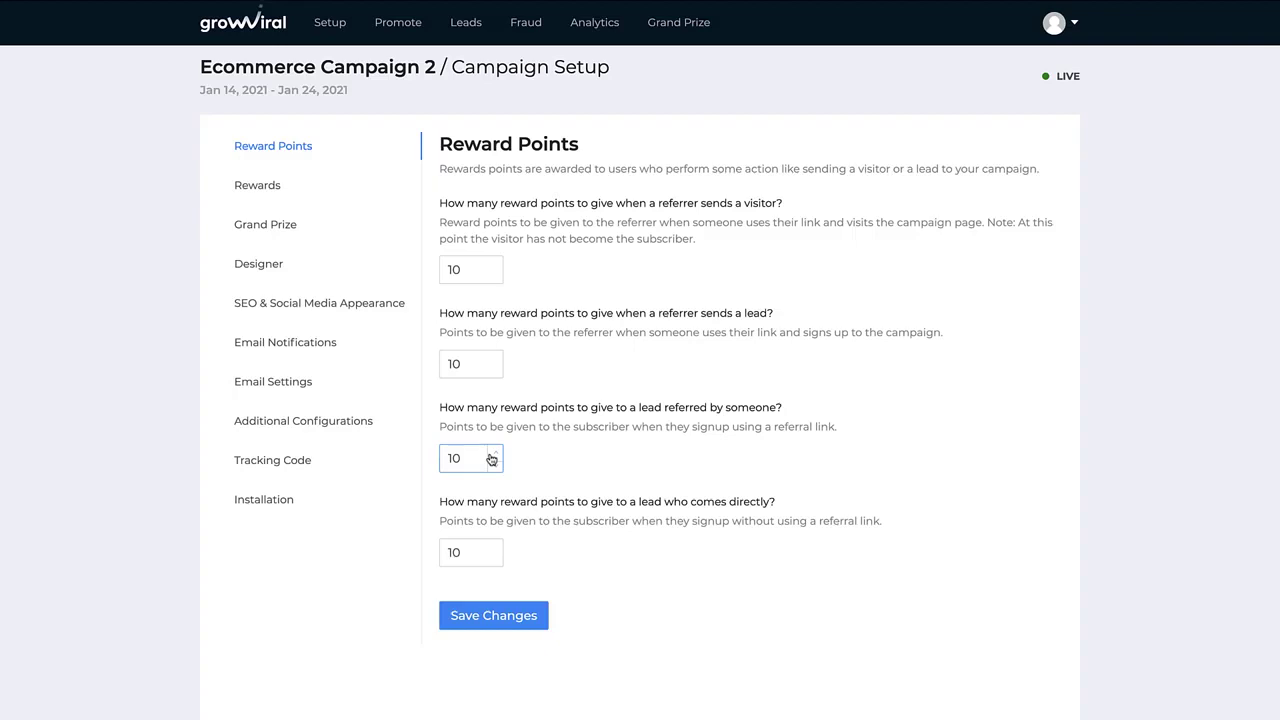
Save 10 reward points for each referral and signup action, then go to the campaign's Rewards
left_click(510, 615)
left_click(268, 182)
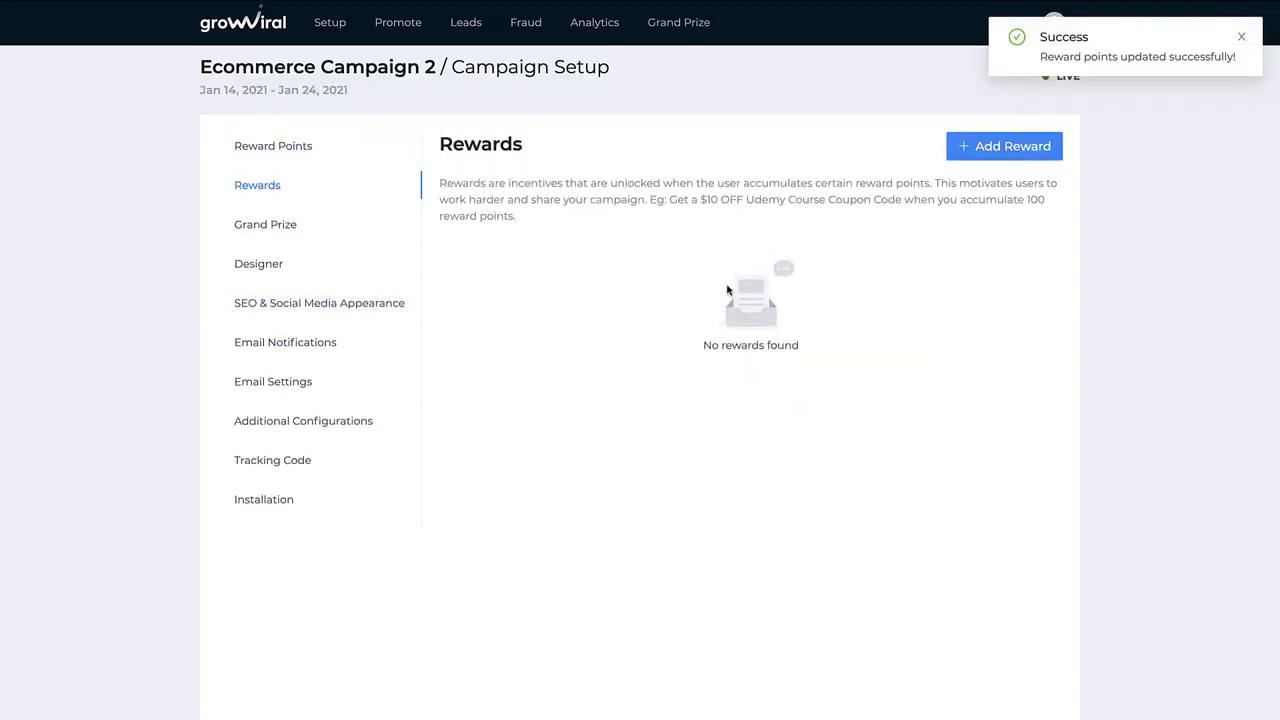
Save the grand prize with 1 winner picked randomly, then go to the form Designer
left_click(307, 221)
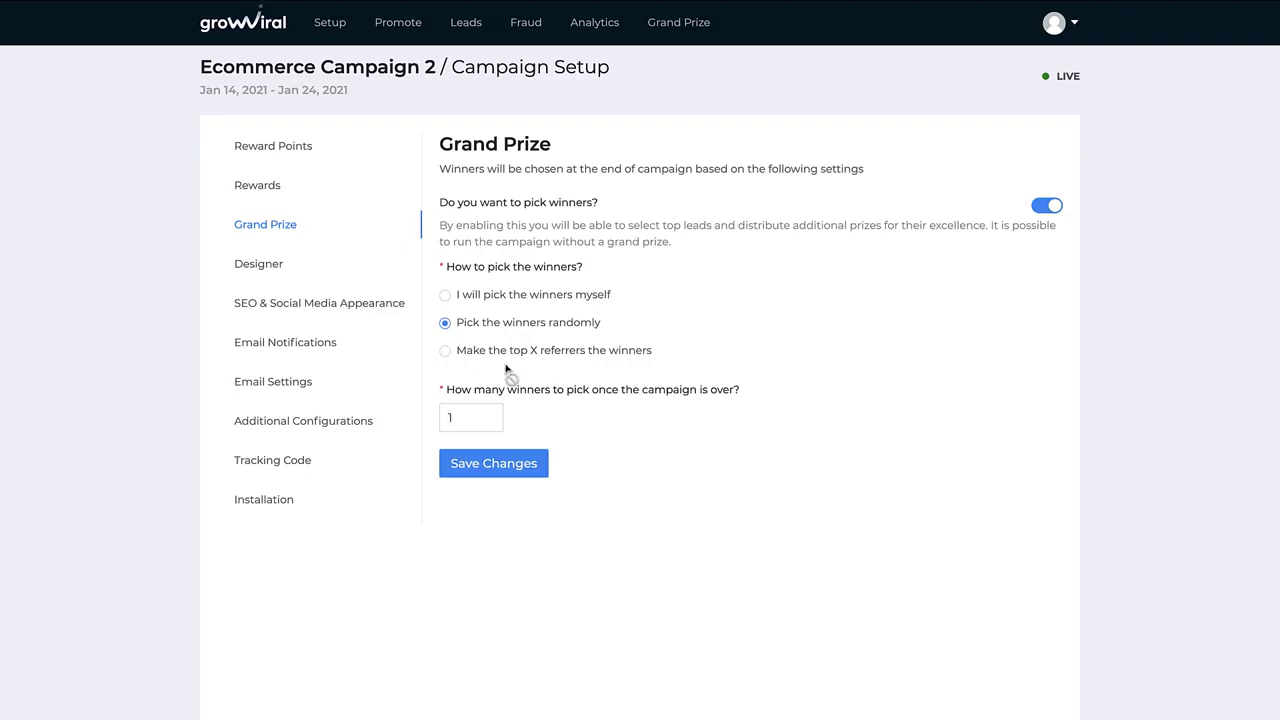
left_click(535, 480)
left_click(278, 267)
Add a Last Name field to the lead capture form and remove it again
left_click(648, 363)
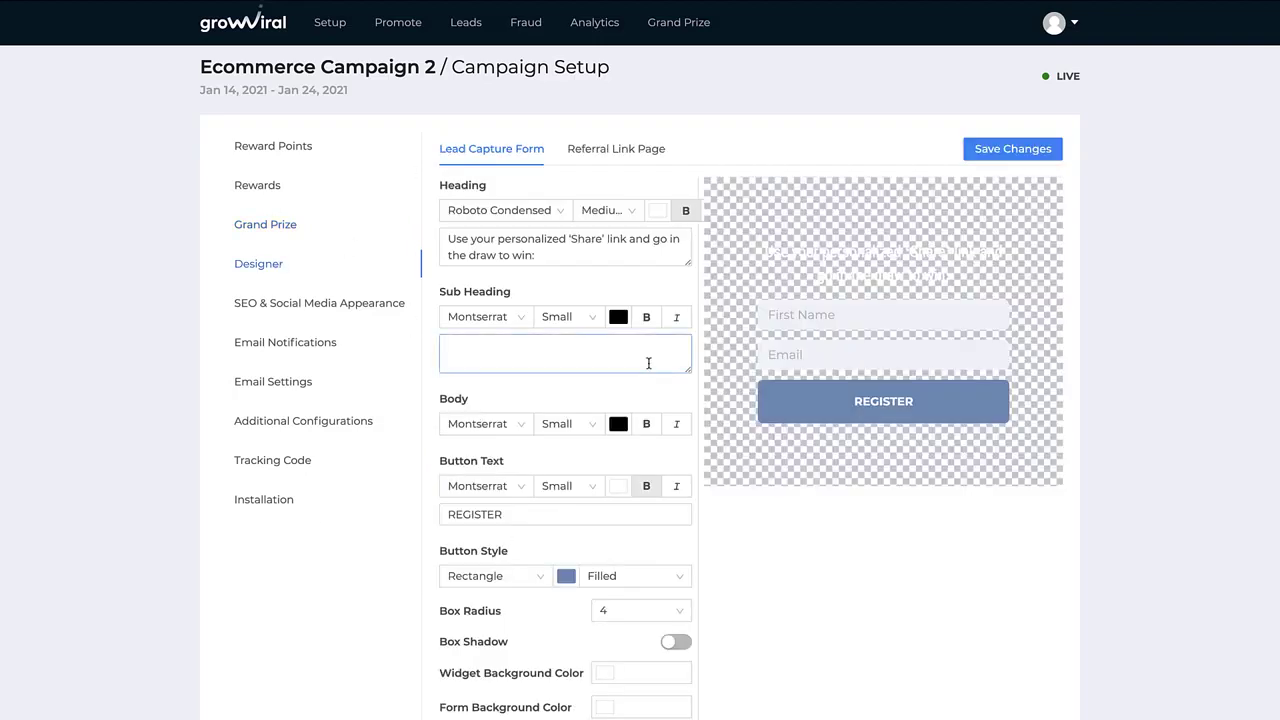
scroll(648, 363, "down", 2)
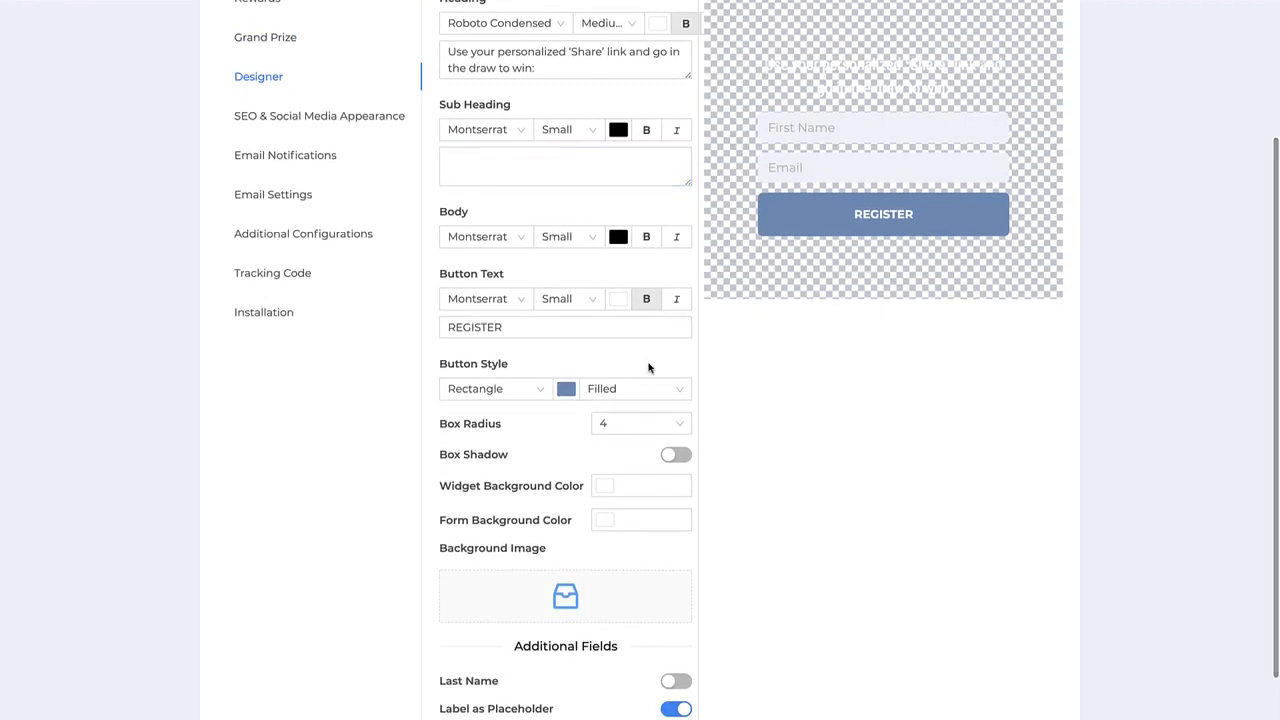
scroll(646, 366, "down", 1)
left_click(674, 614)
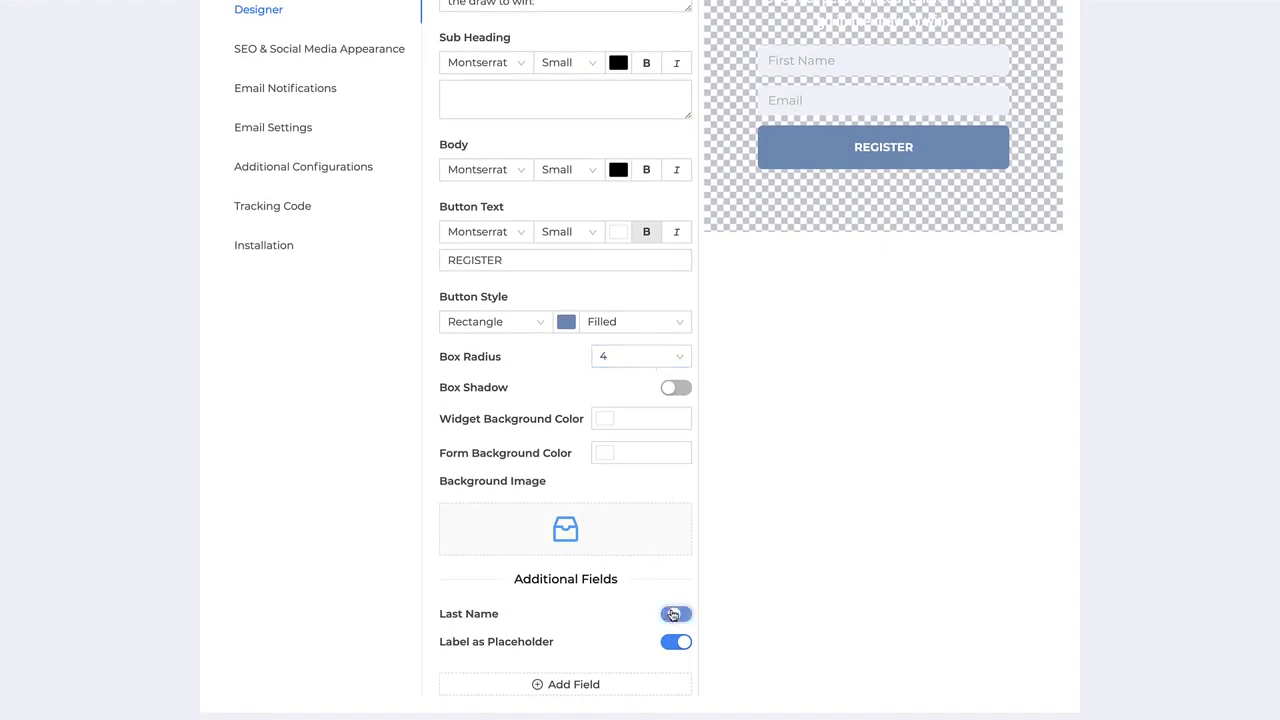
left_click(674, 614)
scroll(623, 346, "up", 3)
Leave the form's sub heading and heading as they are and switch to the Referral Link Page
left_click(684, 350)
left_click(575, 437)
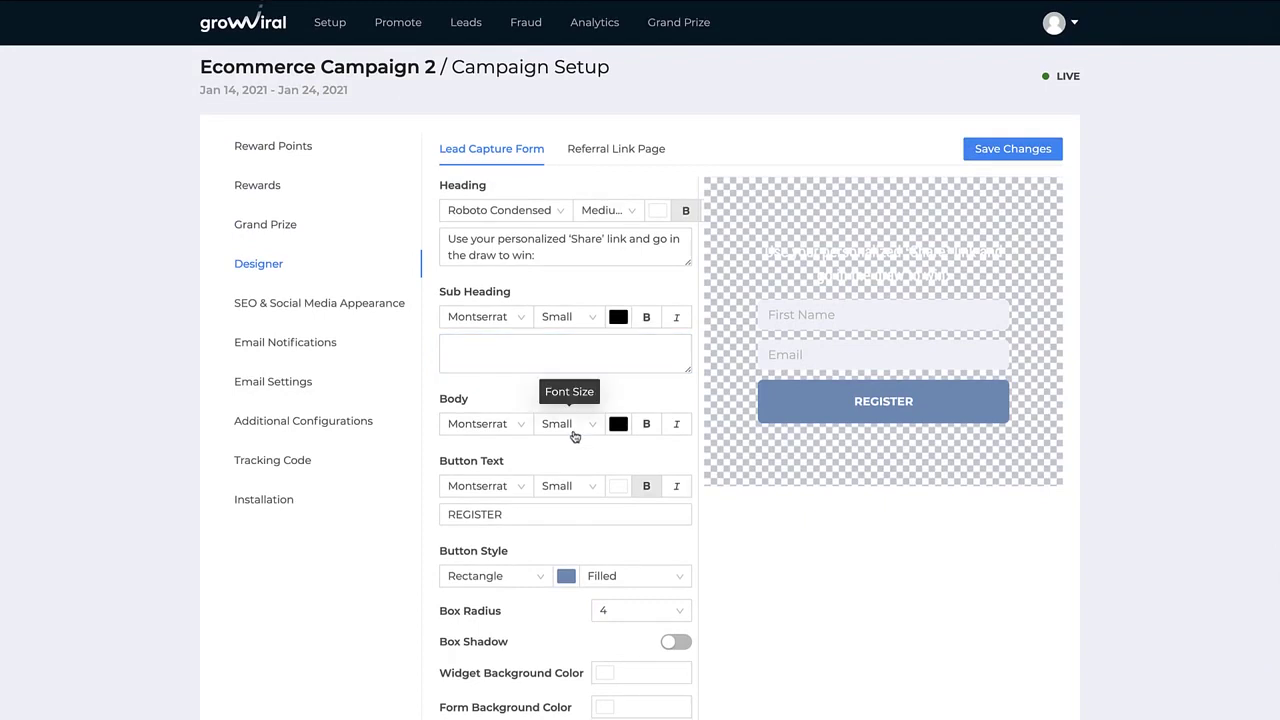
scroll(572, 400, "down", 1)
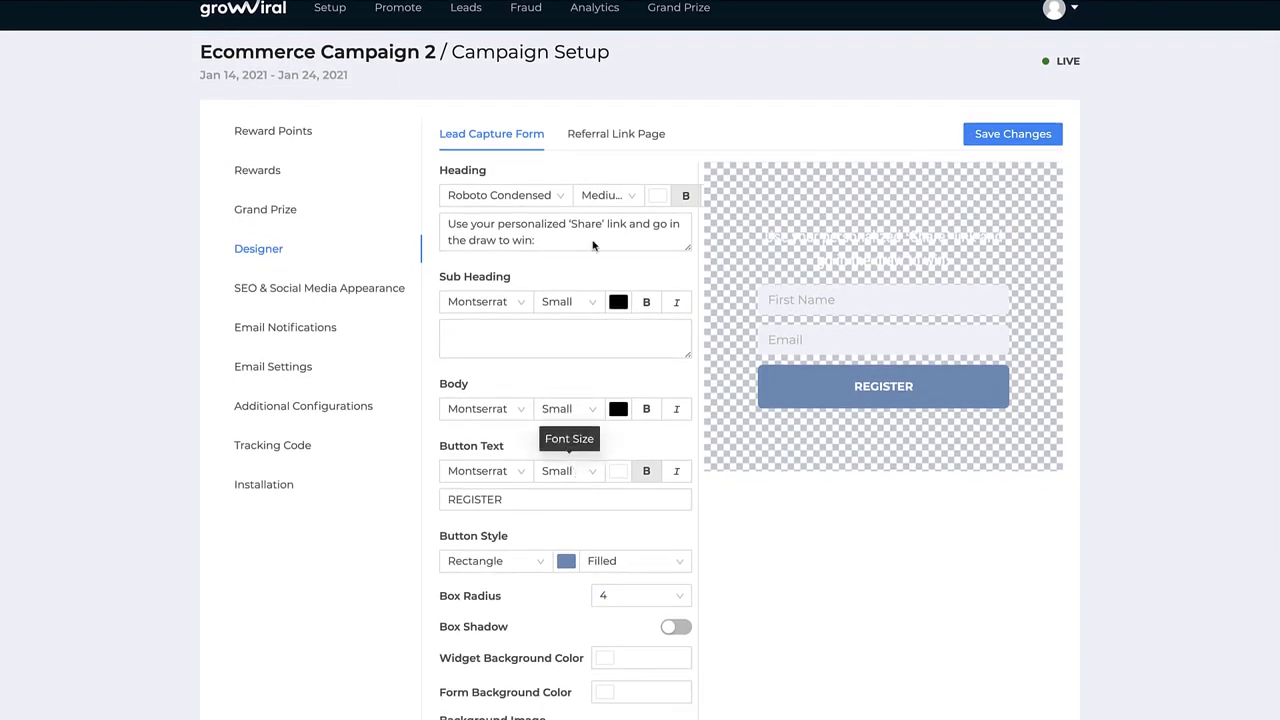
left_click(557, 222)
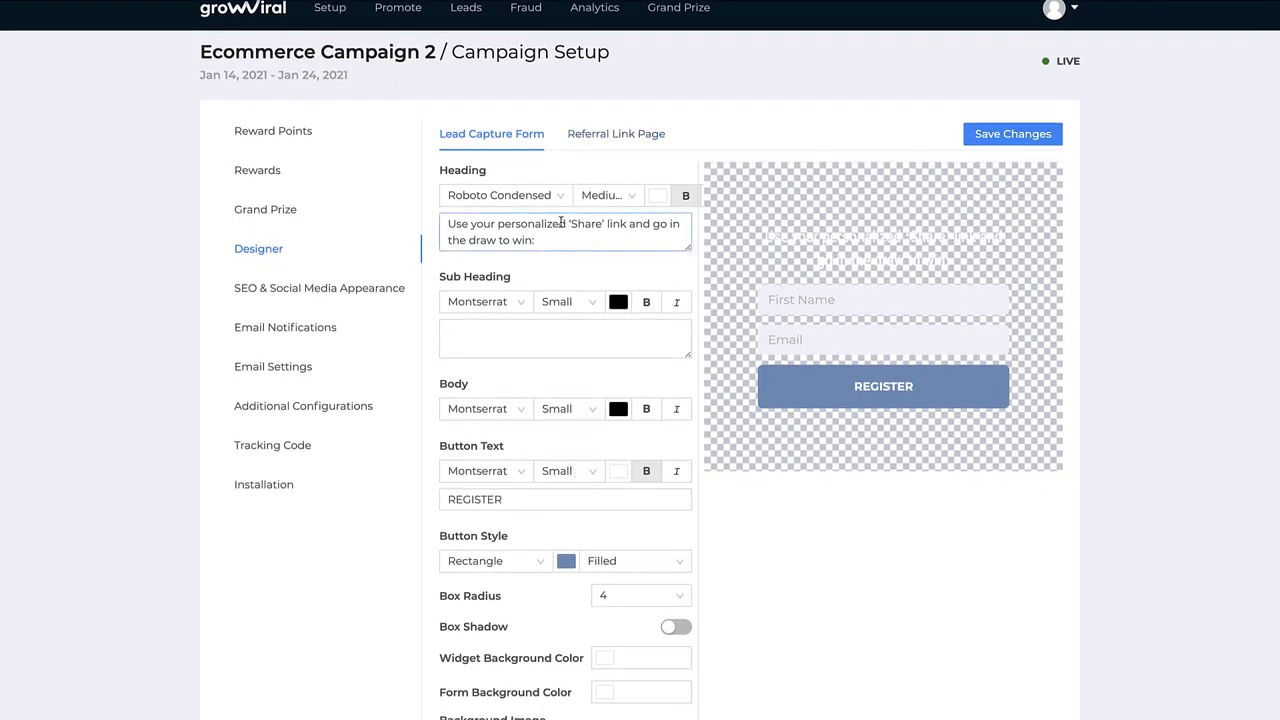
left_click(610, 134)
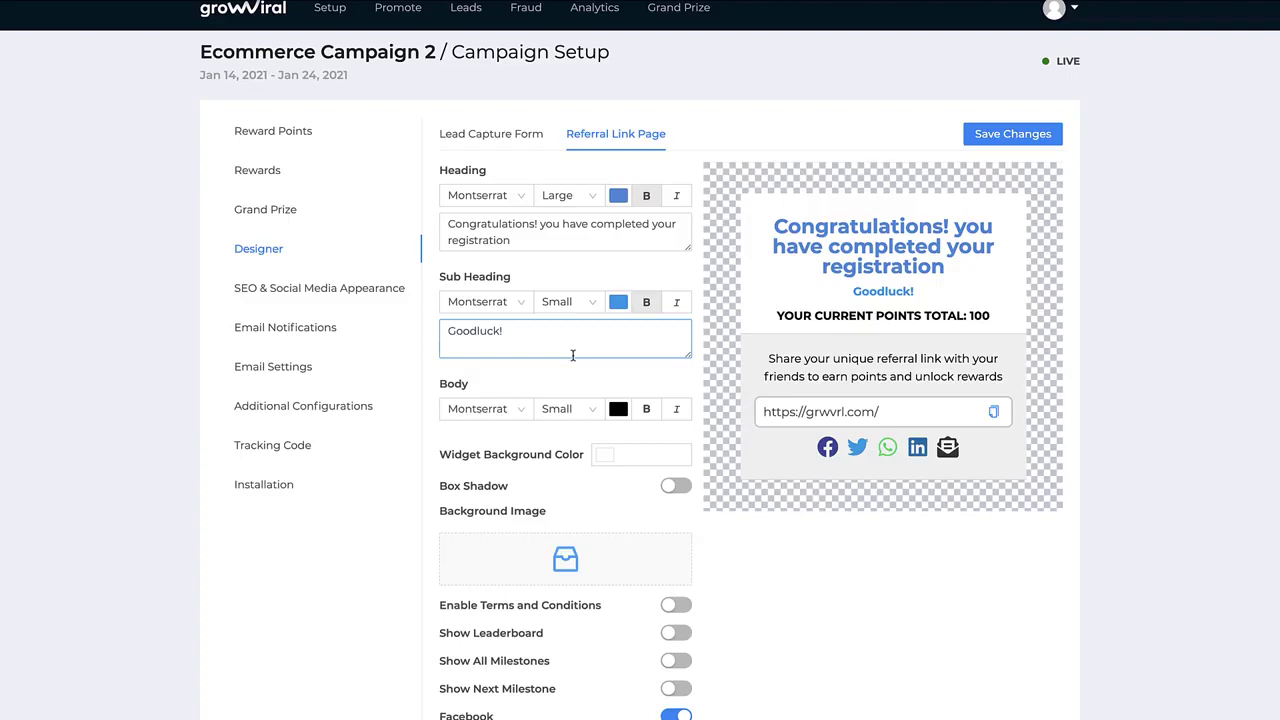
Delete the referral page's Congratulations heading and restore it with undo
scroll(573, 355, "down", 1)
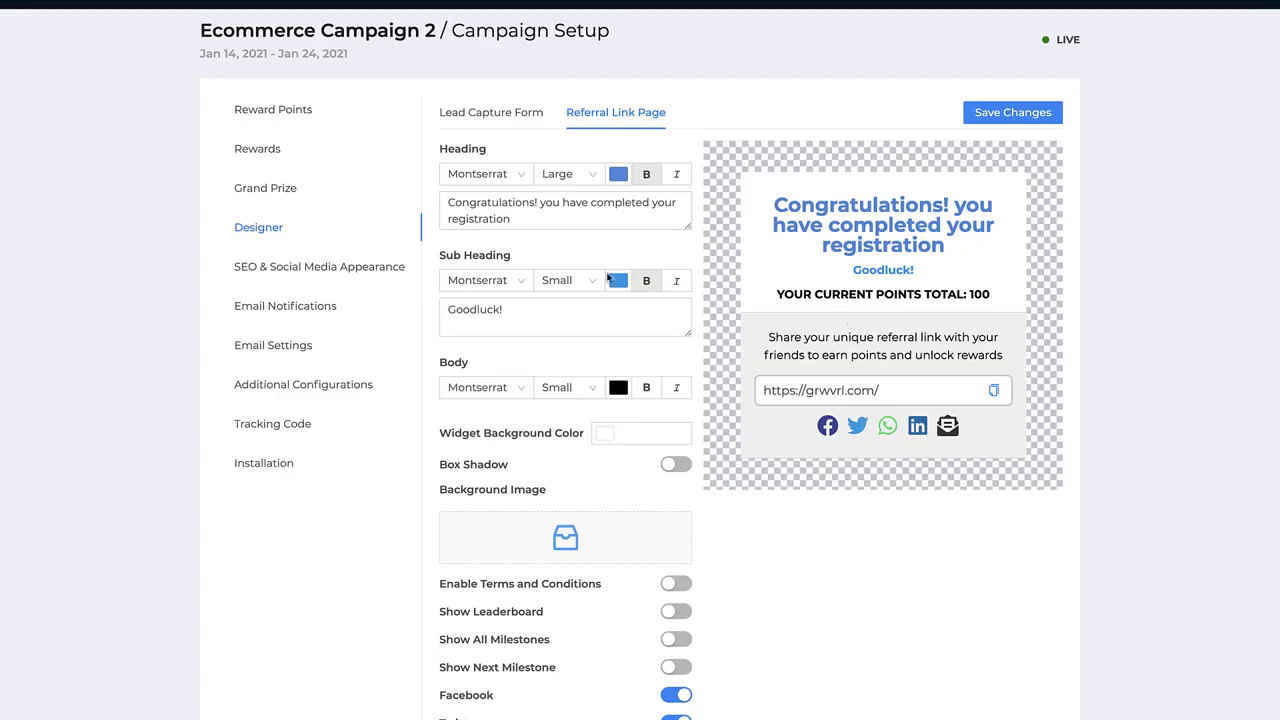
left_click_drag(571, 220, 400, 167)
key("BackSpace")
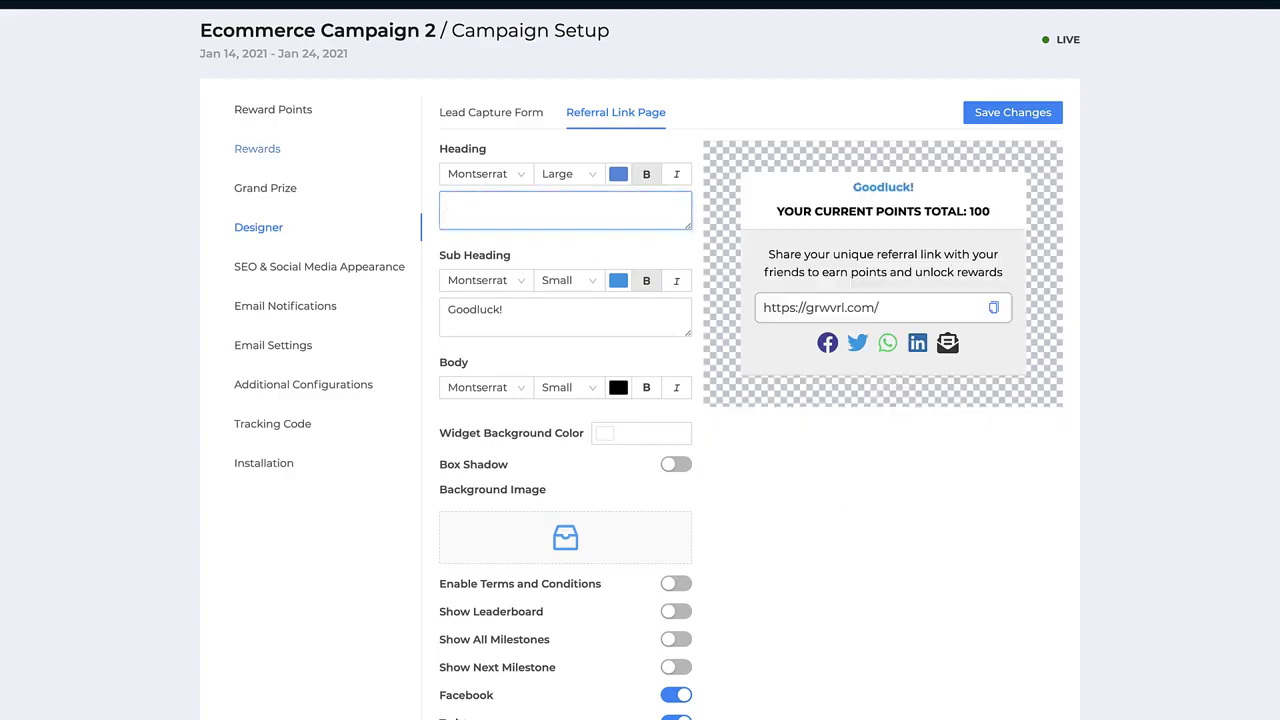
key("ctrl+z")
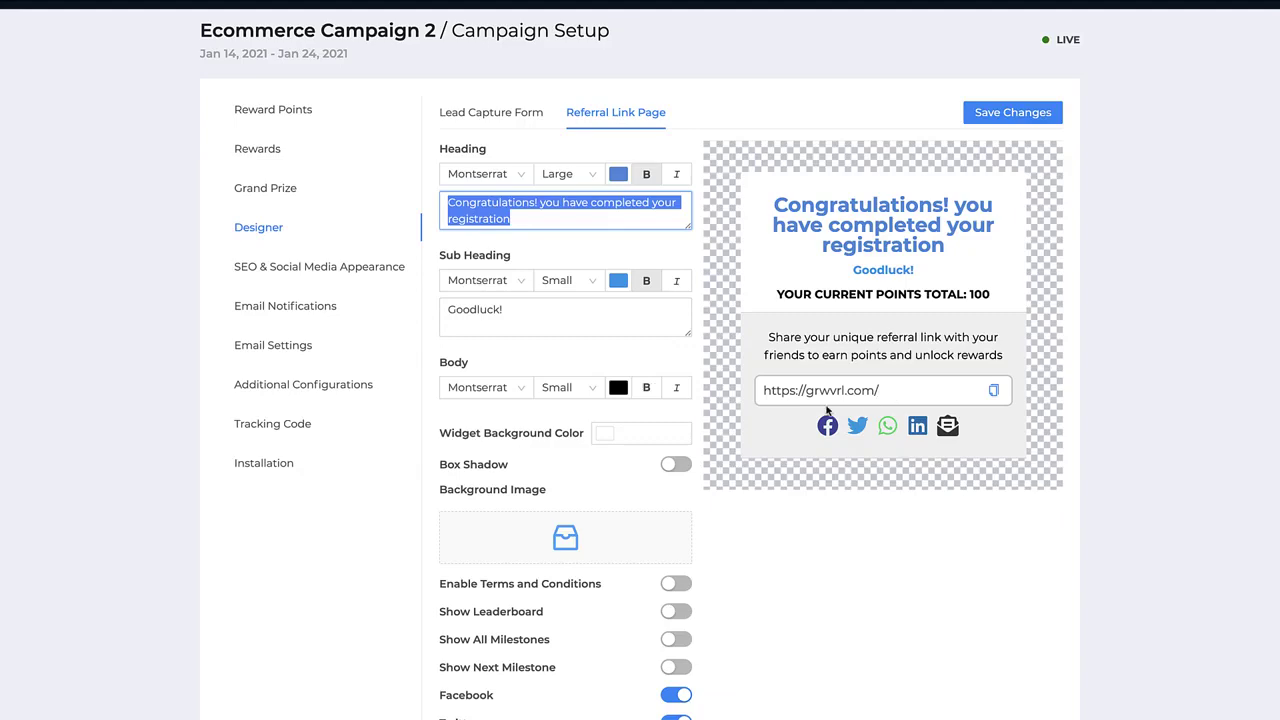
Go to the campaign's SEO & Social Media Appearance settings
scroll(558, 430, "down", 2)
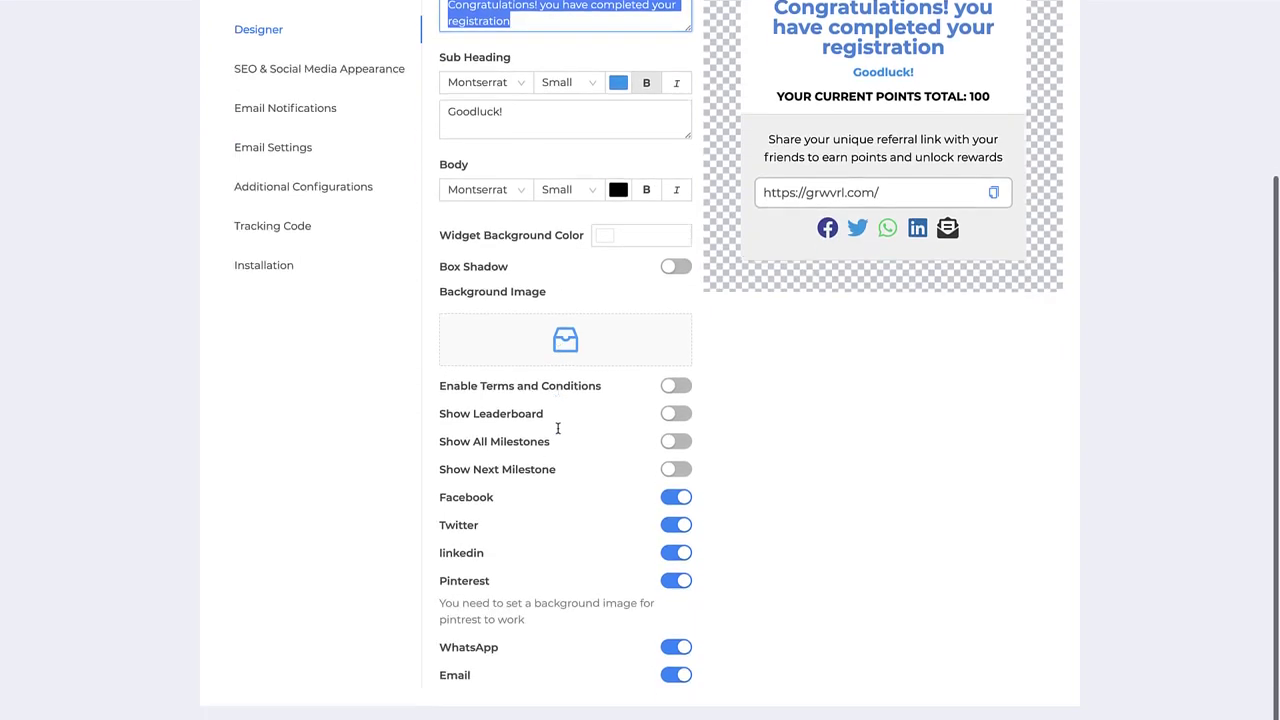
scroll(703, 543, "up", 3)
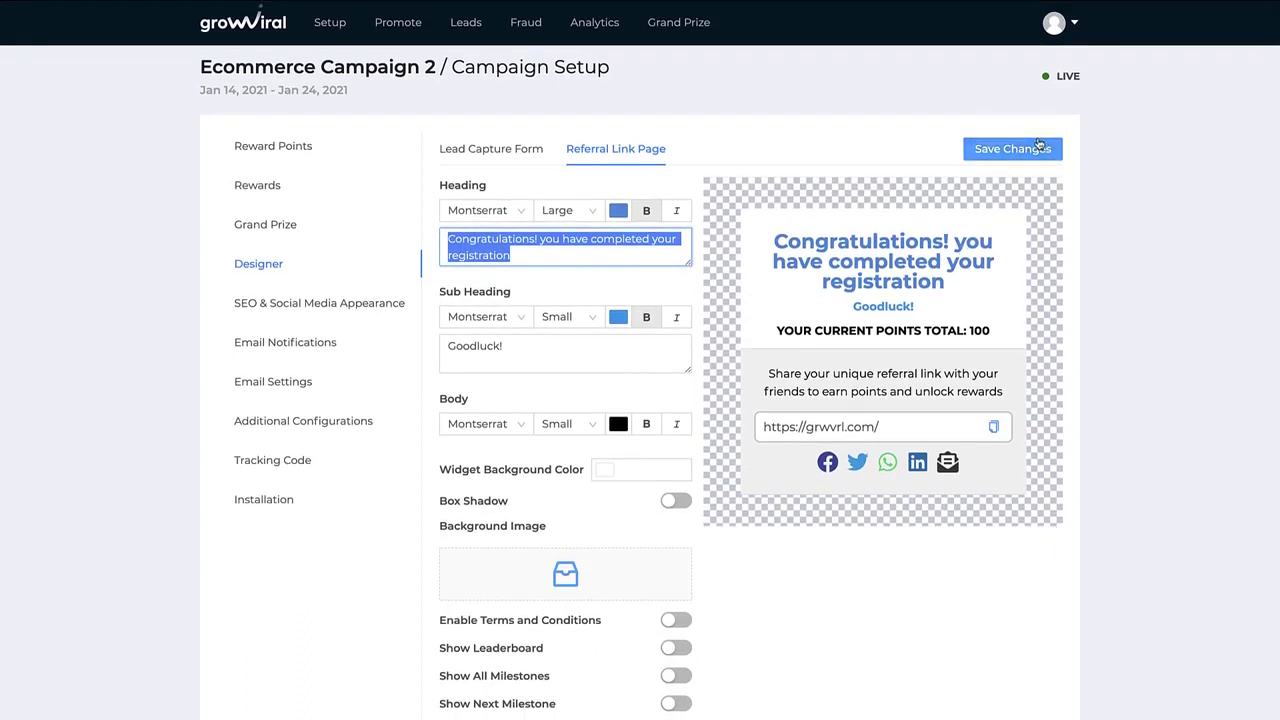
left_click(305, 304)
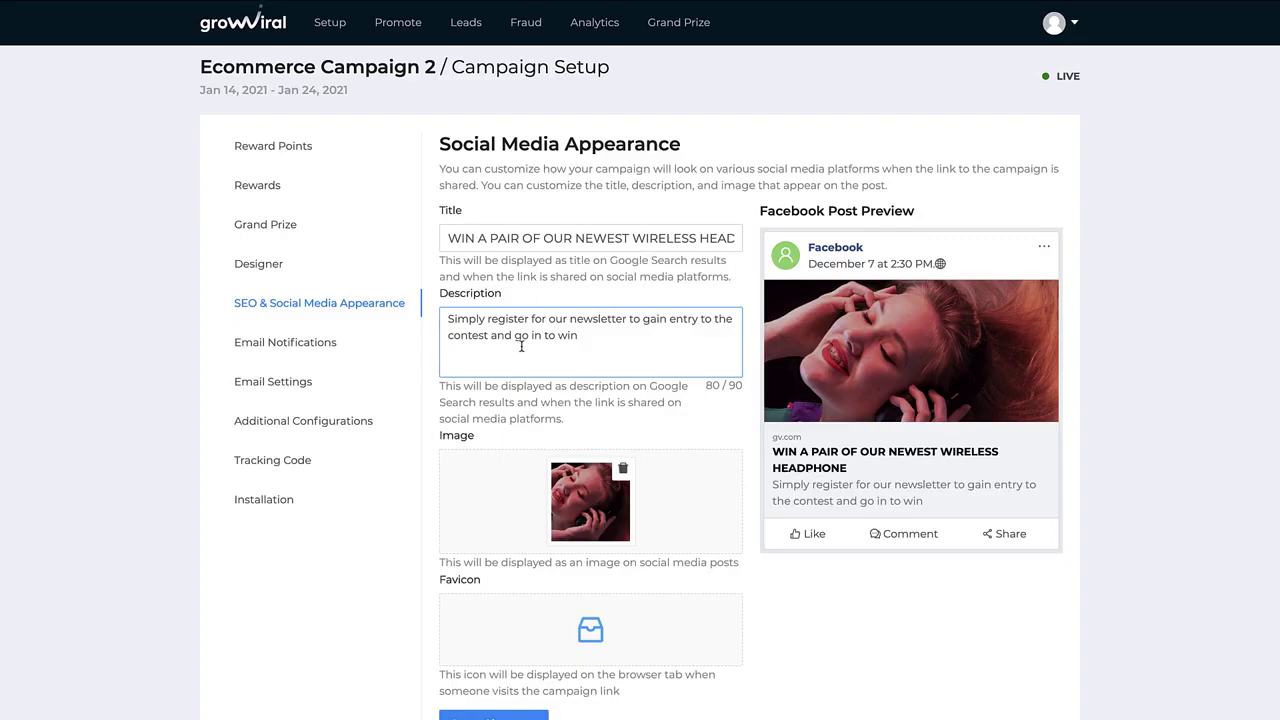
Review the wireless-headphone share title and description unchanged, then go to Email Notifications
left_click(448, 238)
key("ctrl+a")
key("End")
left_click(548, 343)
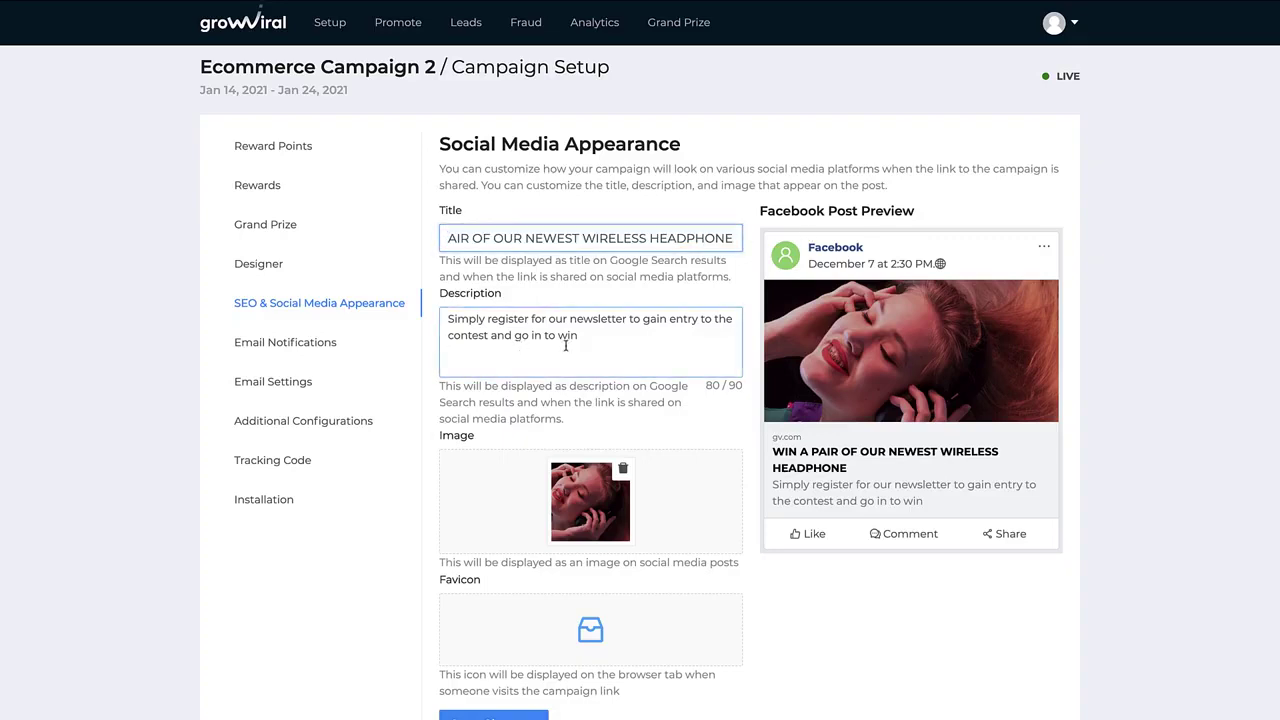
key("ctrl+shift+Left")
key("ctrl+shift+Left")
key("ctrl+shift+Left")
key("ctrl+shift+Left")
key("ctrl+shift+Left")
key("Right")
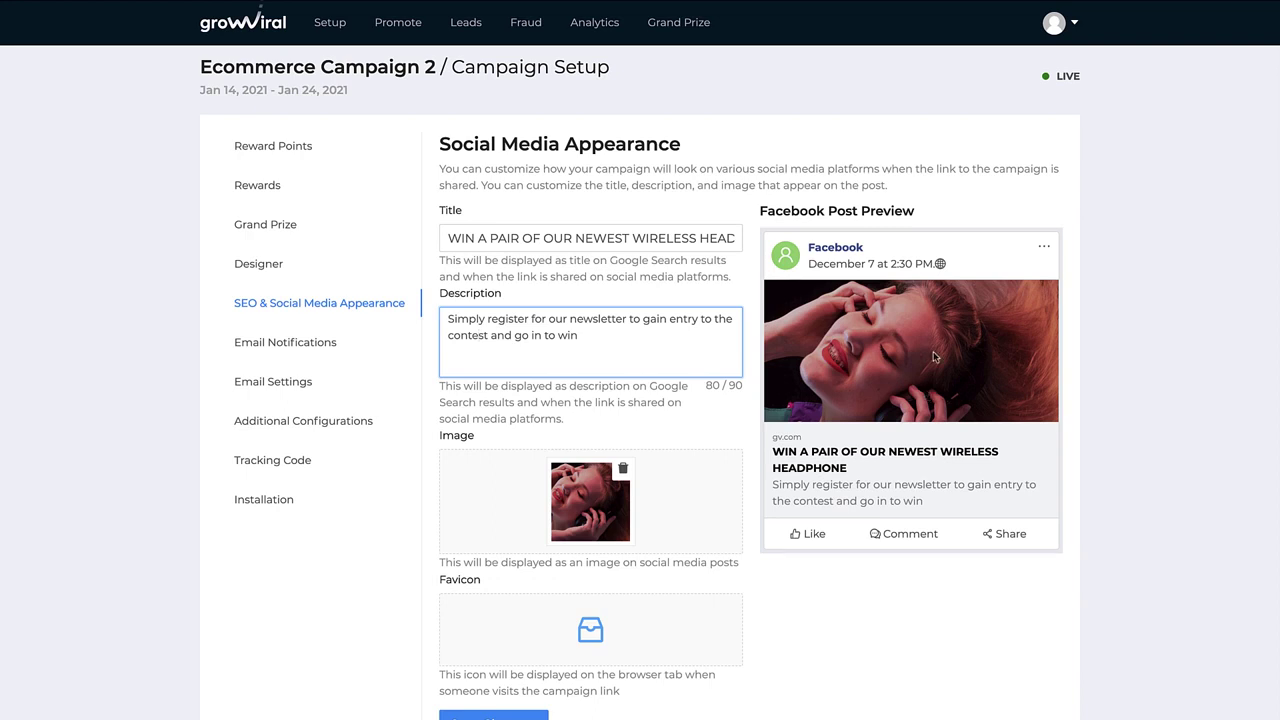
left_click(322, 346)
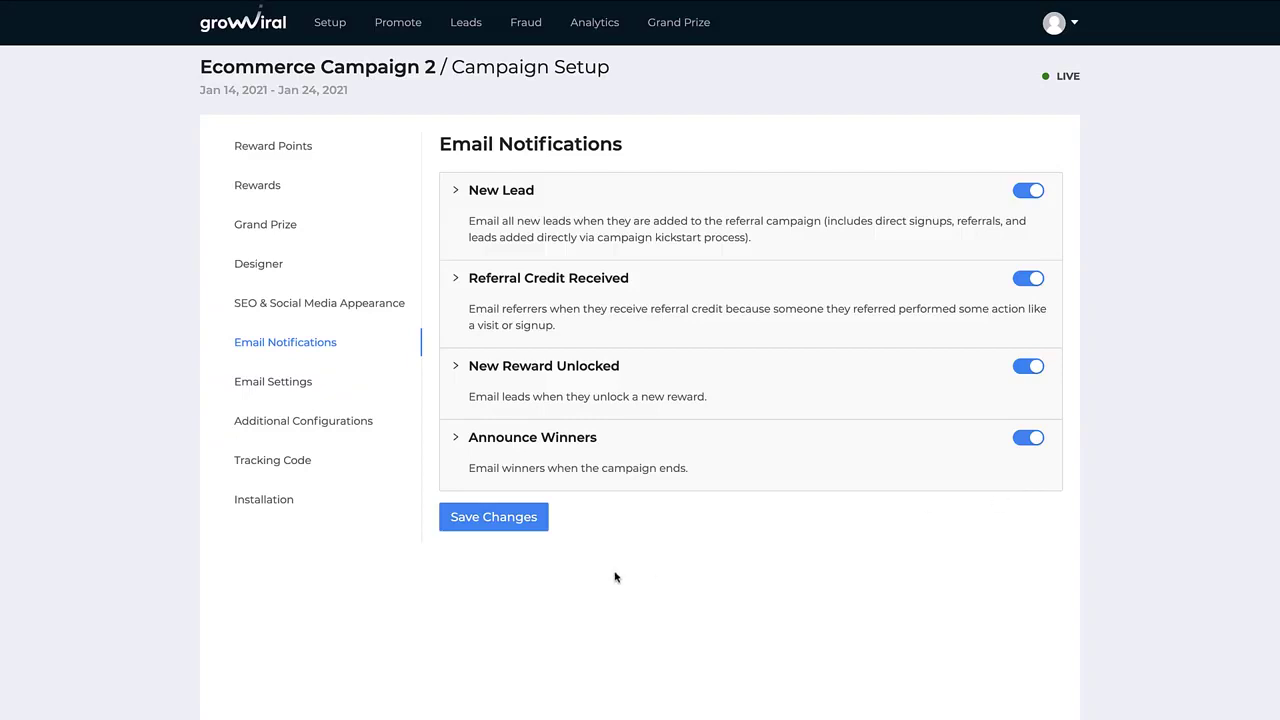
Pass through Email Settings, Additional Configurations and Tracking Code to reach the Installation details
left_click(351, 389)
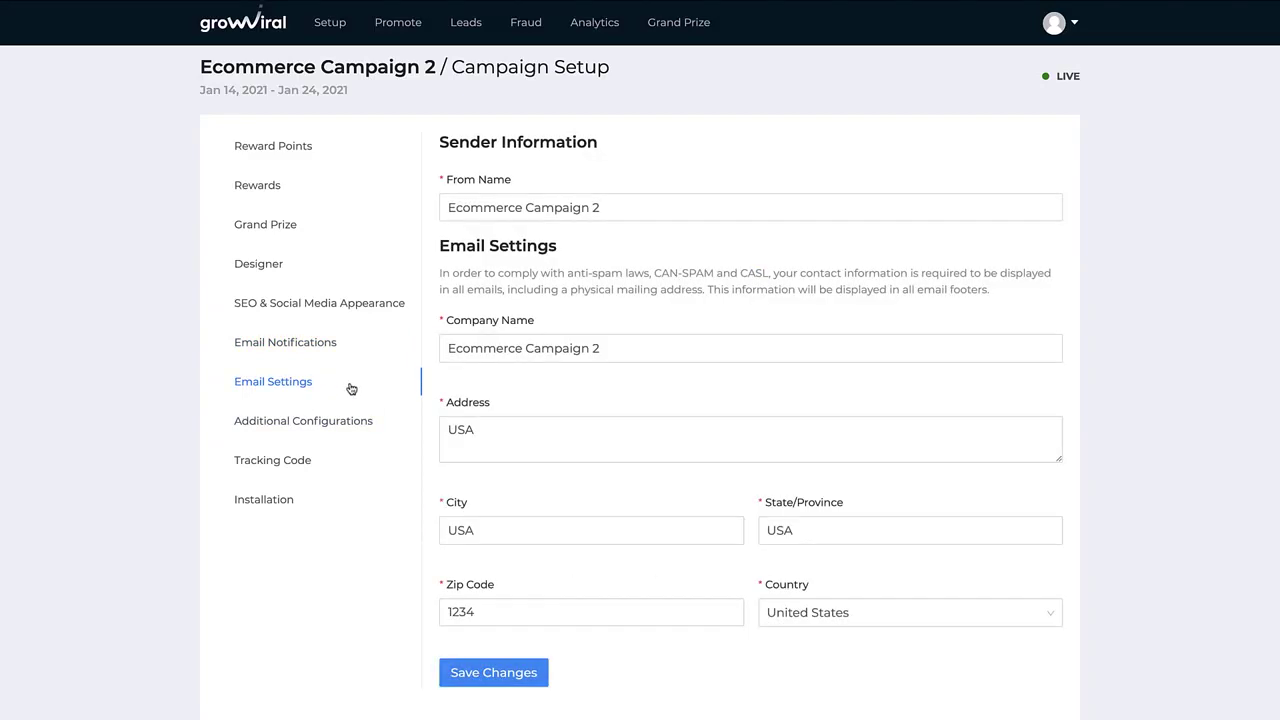
left_click(329, 418)
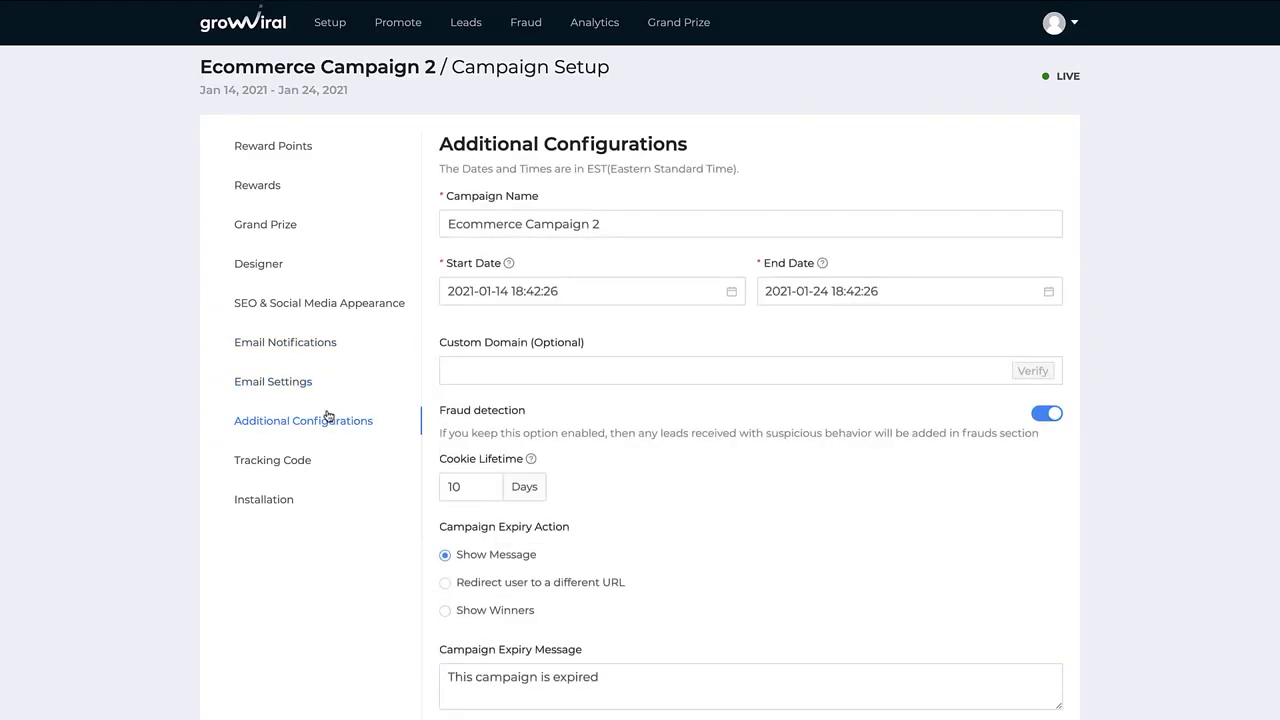
scroll(329, 417, "down", 3)
scroll(370, 411, "up", 2)
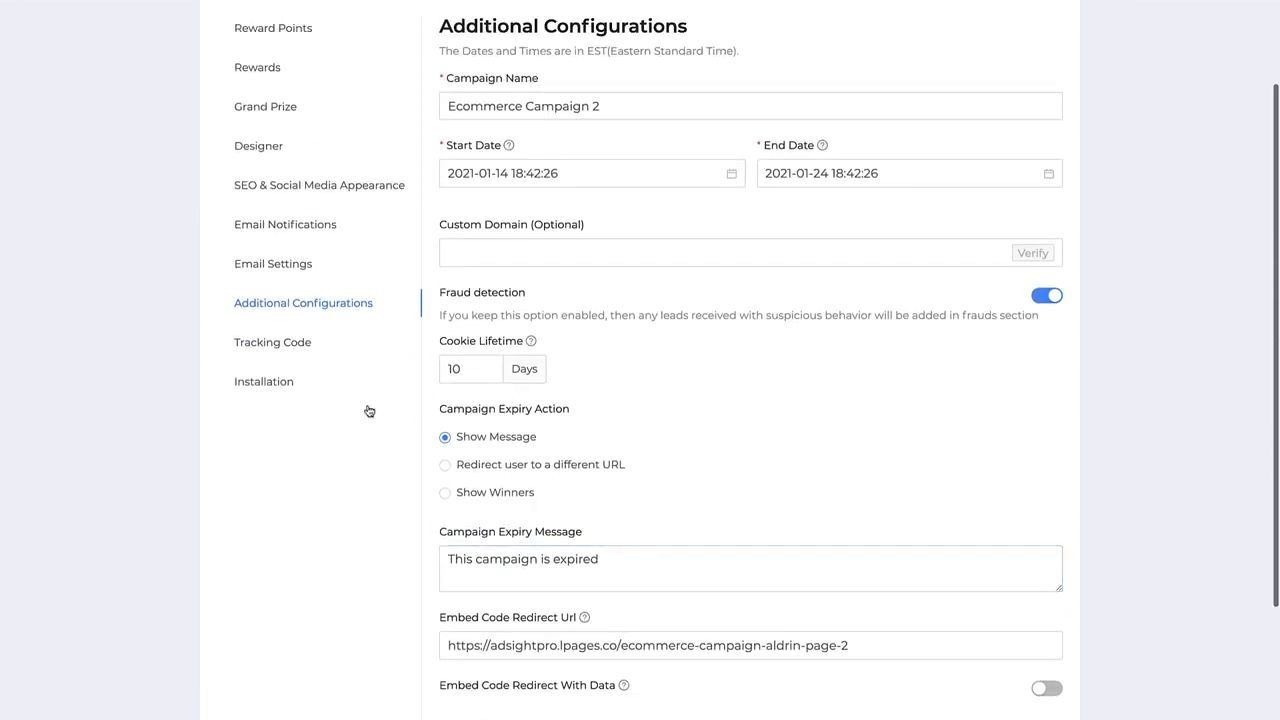
left_click(308, 355)
left_click(280, 402)
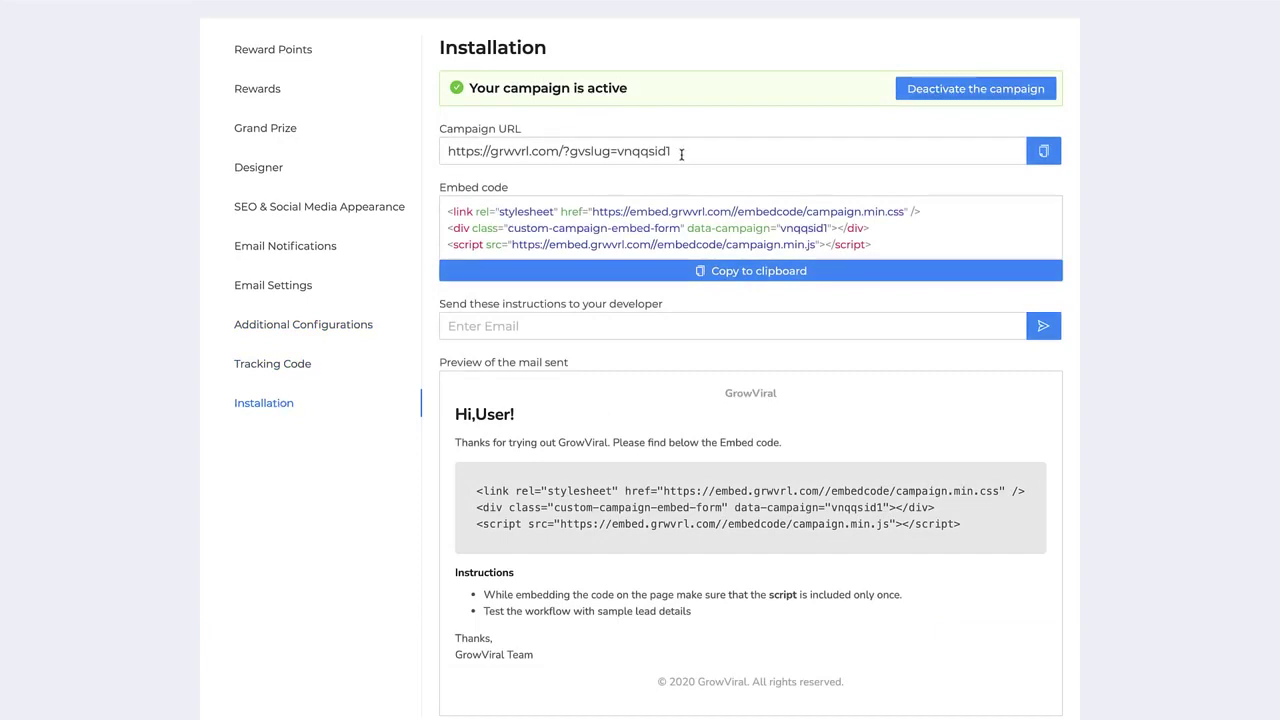
Select the campaign URL, then copy the campaign's embed code to the clipboard
left_click_drag(674, 151, 440, 153)
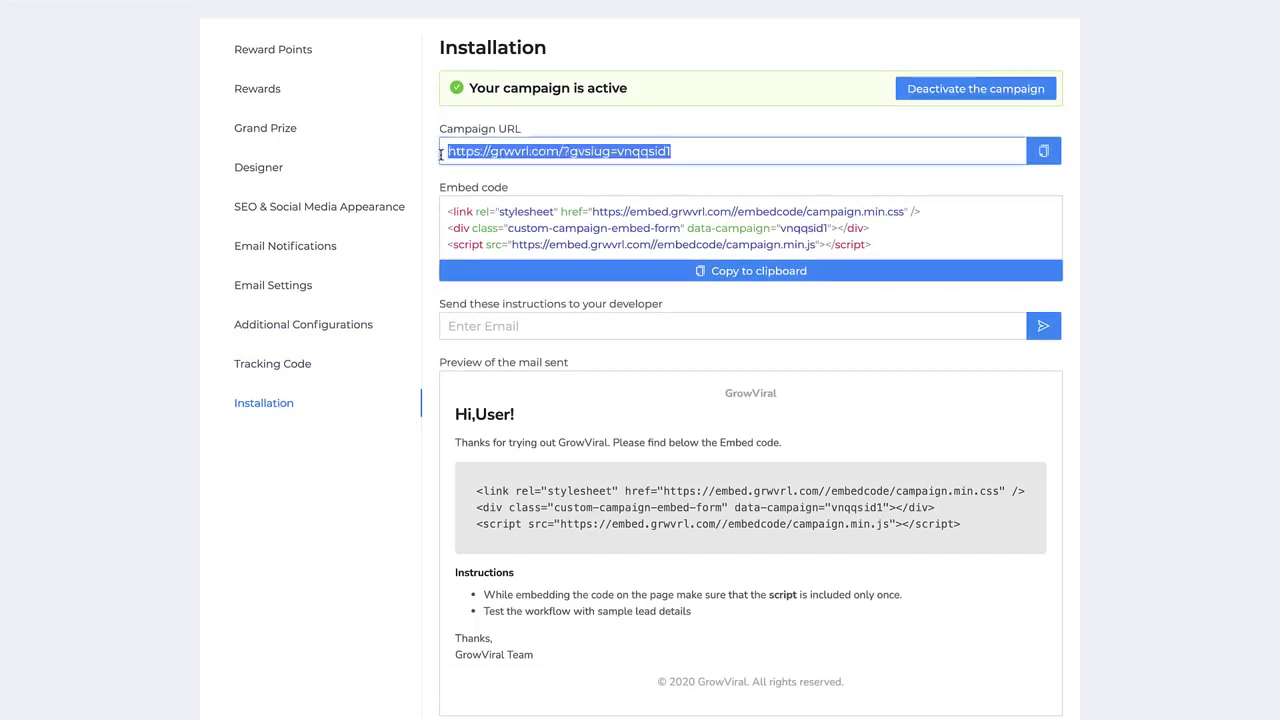
scroll(731, 137, "up", 1)
left_click(732, 140)
left_click(753, 288)
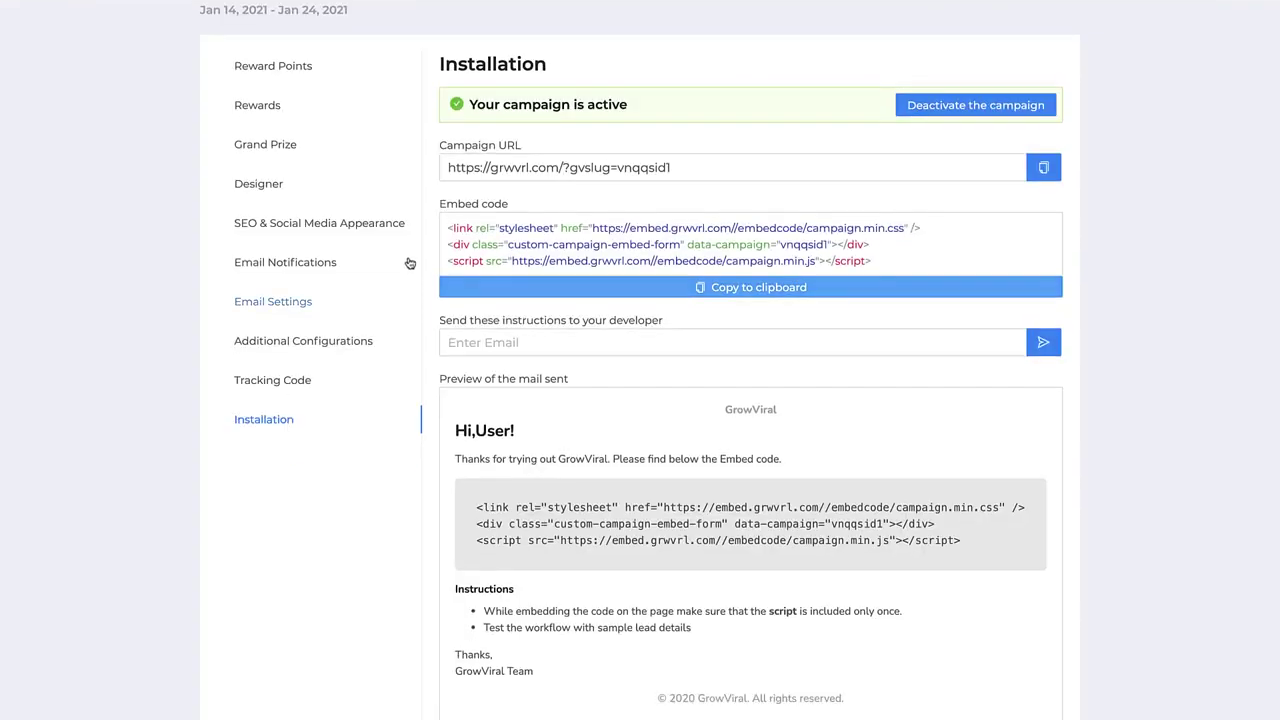
Return to GrowViral's still-empty Grand Prize winners list for Ecommerce Campaign 2
scroll(409, 263, "up", 2)
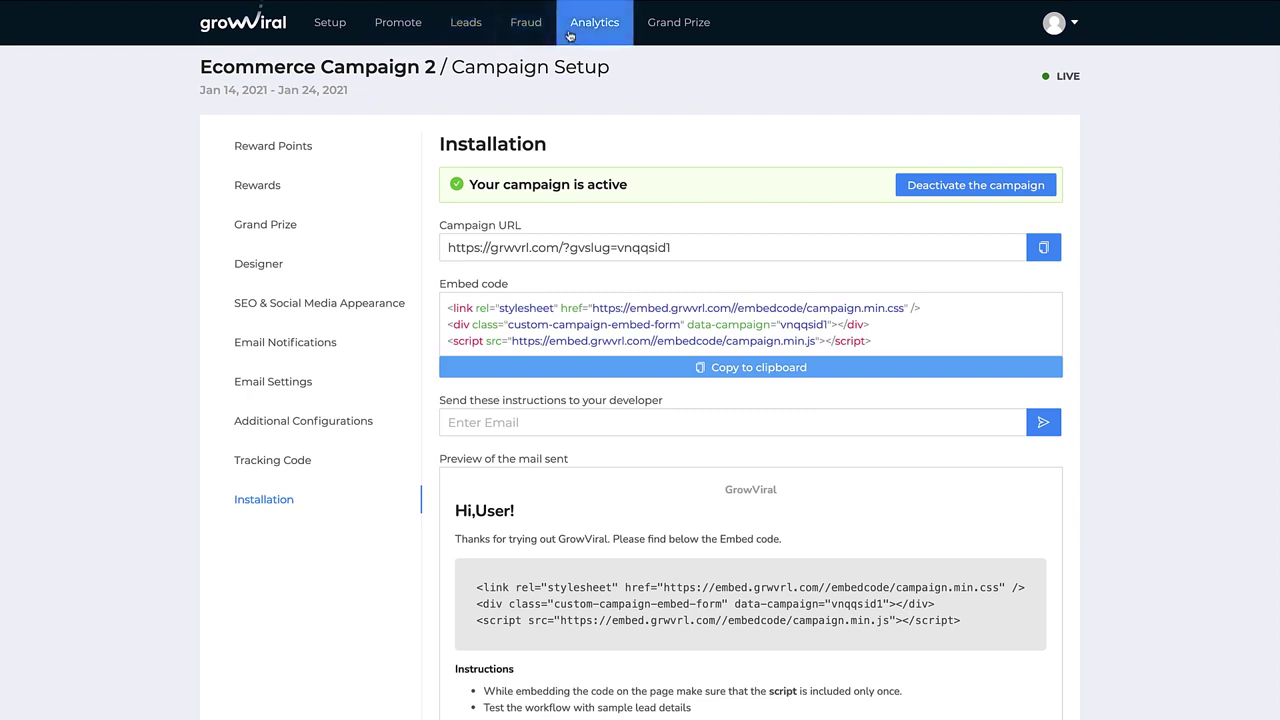
left_click(660, 40)
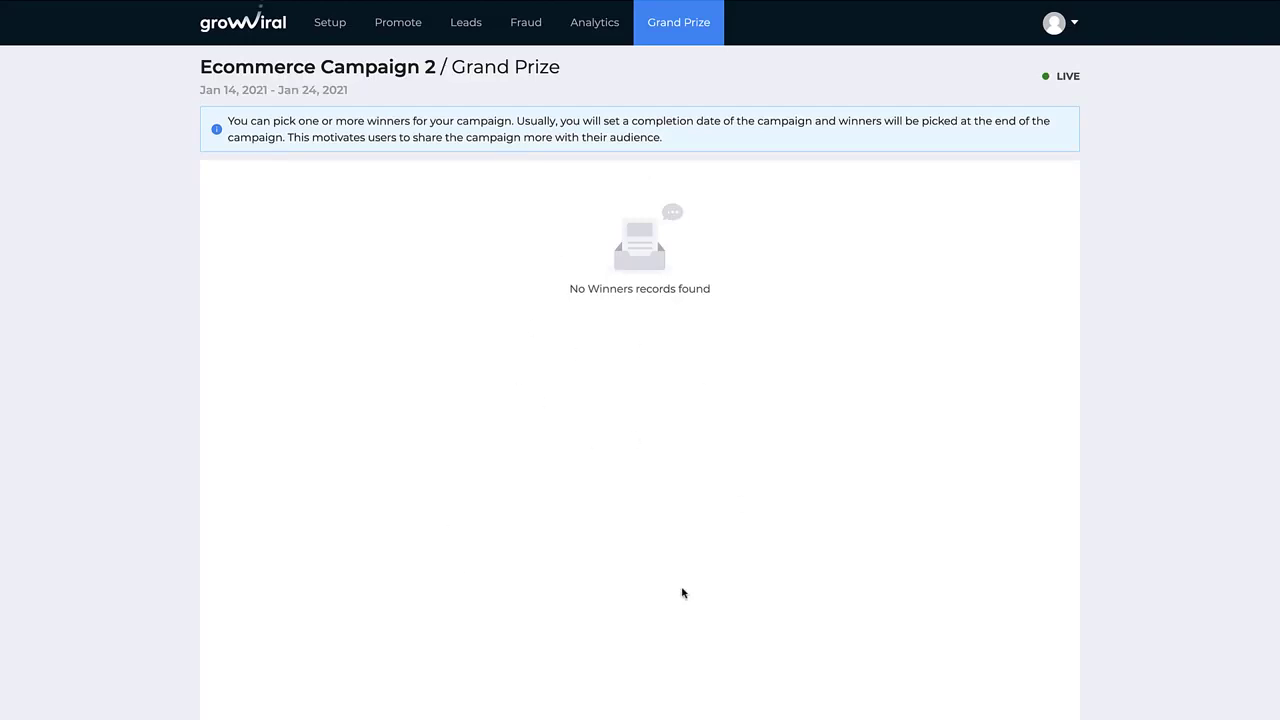
Go via Promote and Setup back to the Campaigns dashboard listing Ecommerce Campaign 2
left_click(405, 30)
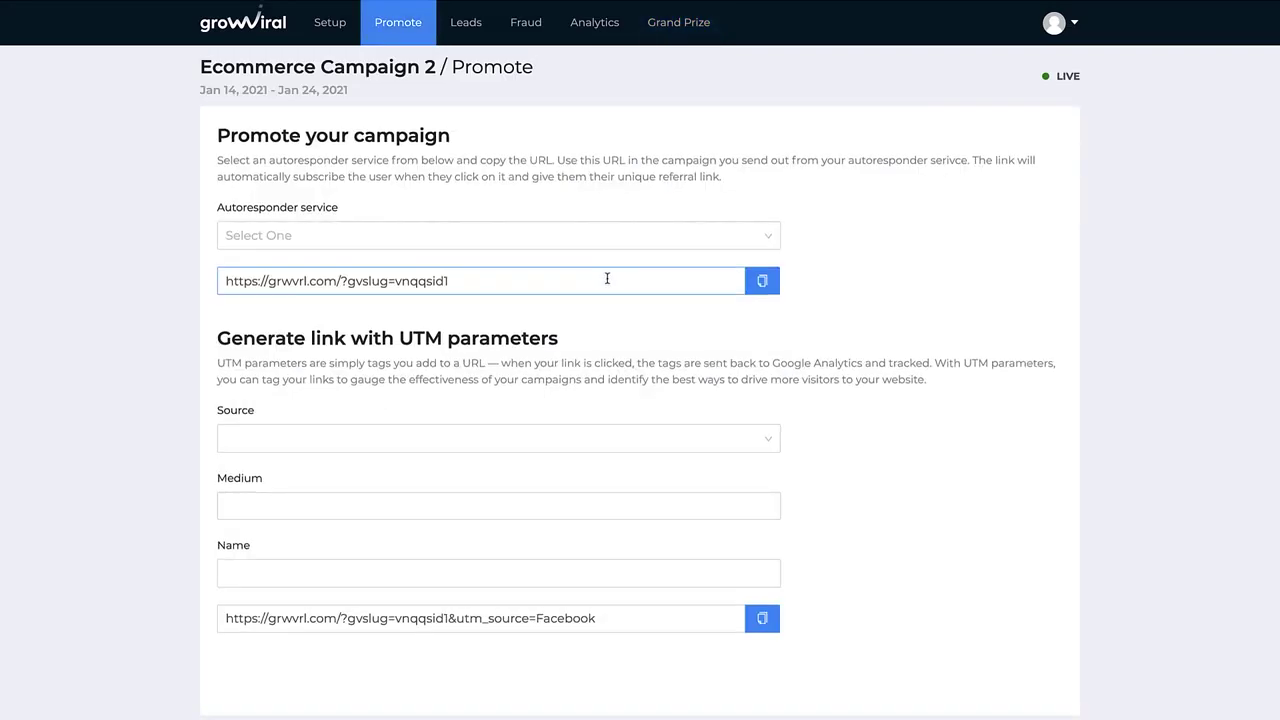
left_click(328, 26)
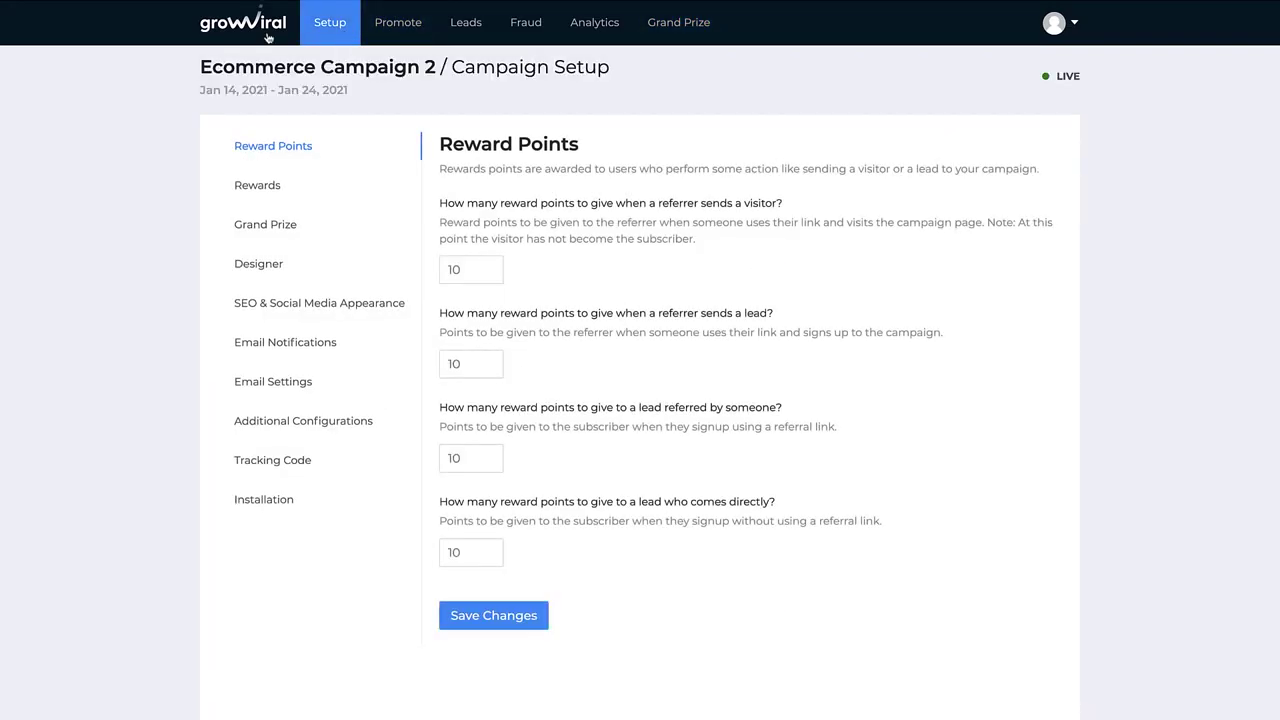
left_click(267, 34)
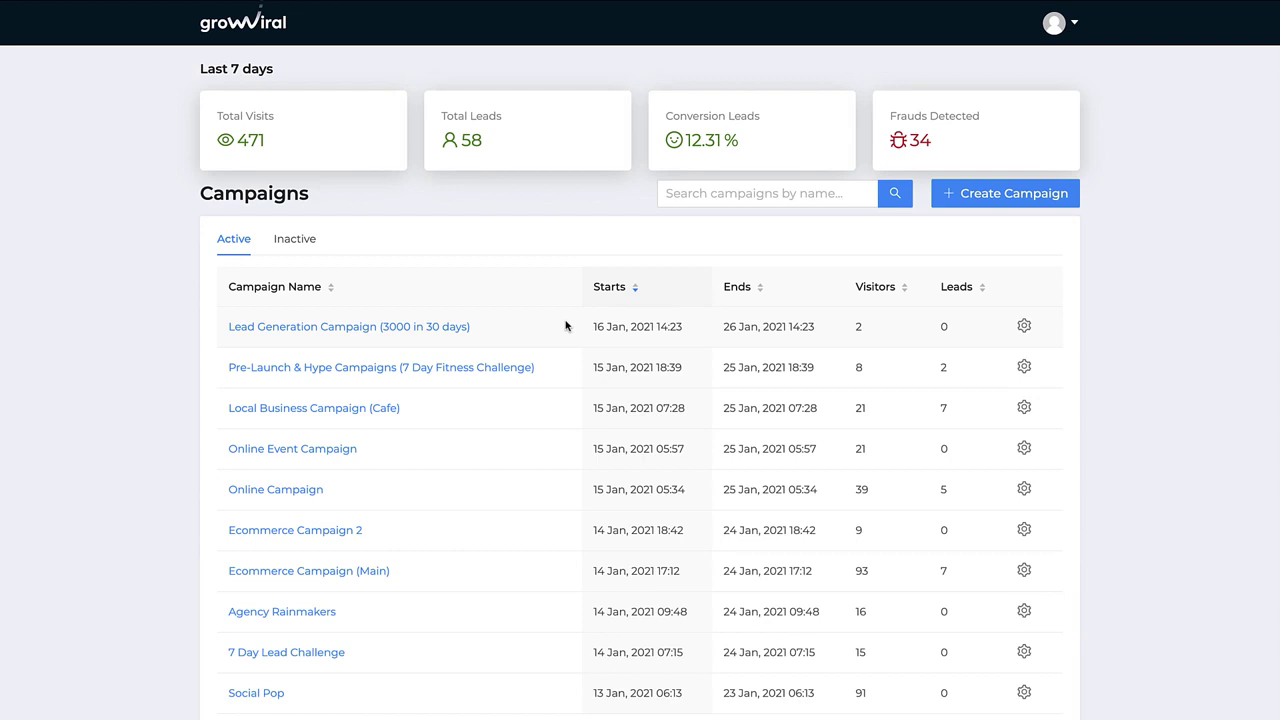
left_click(873, 2)
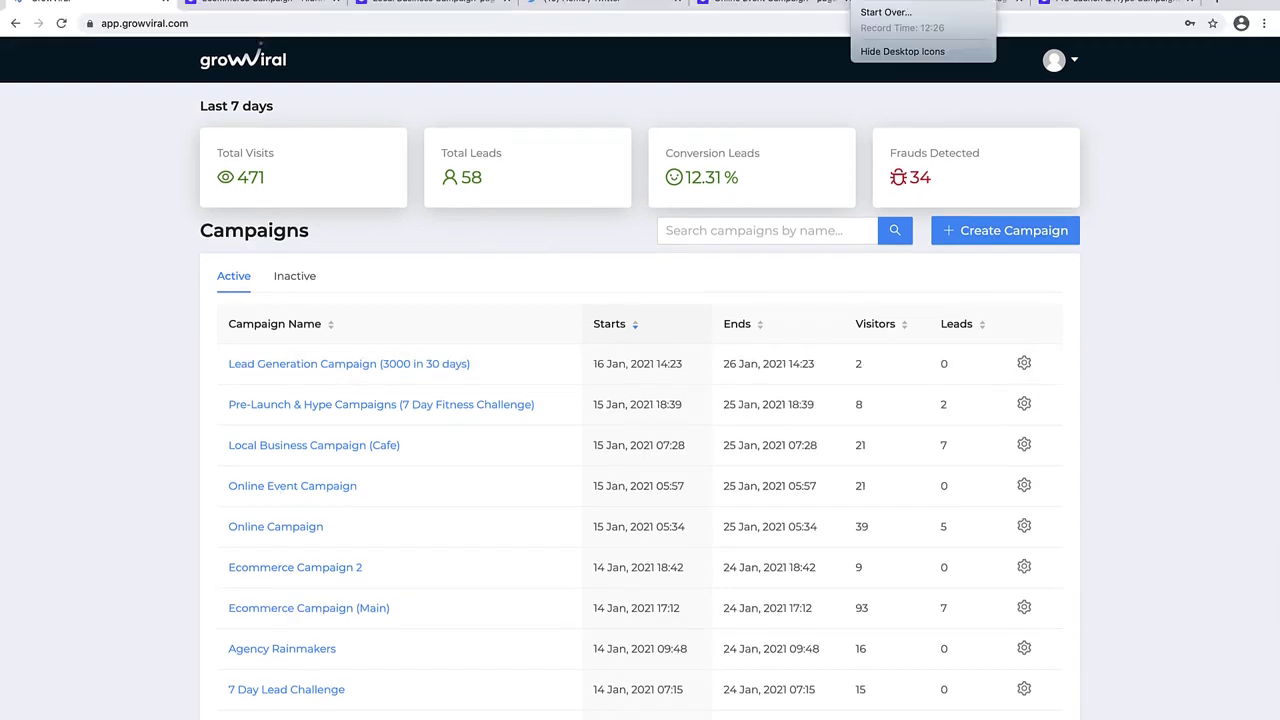